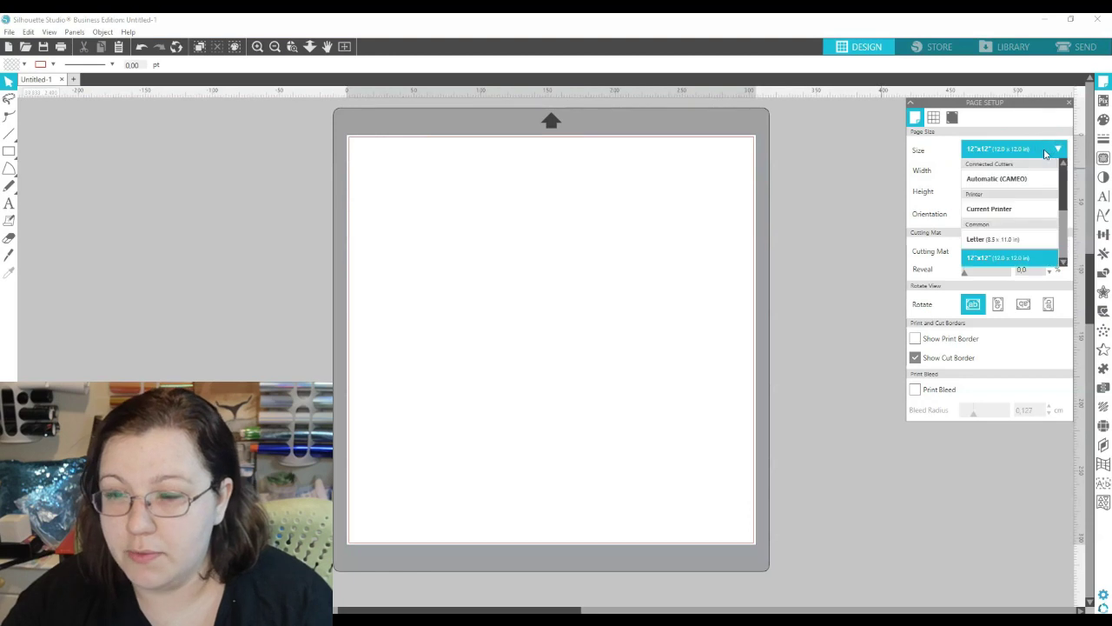
# - Set the page size to A4 (210.0 x 297.0 mm)
pyautogui.scroll(-1, 1030, 239)
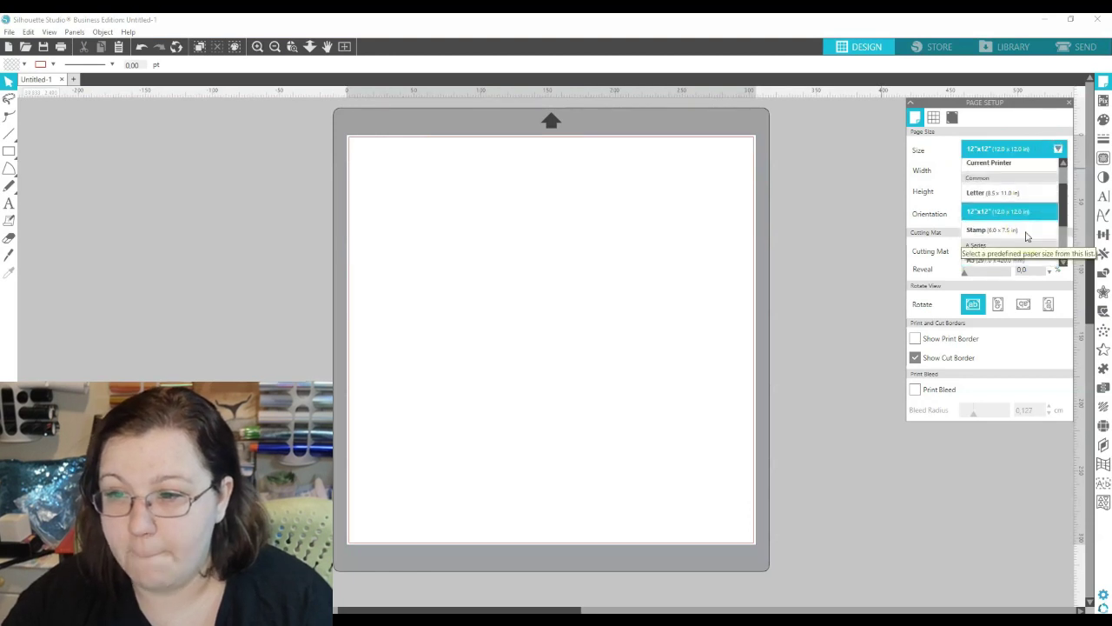
pyautogui.scroll(-2, 993, 255)
pyautogui.click(993, 255)
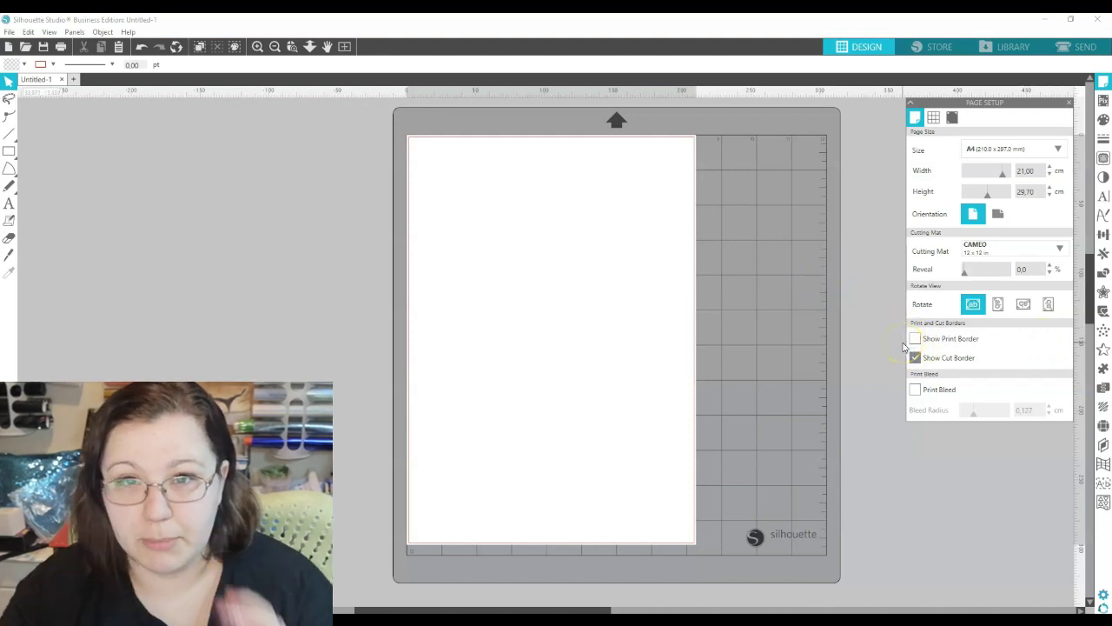
# - Turn on registration marks in the Type 1 style for CAMEO, Portrait and Curio
pyautogui.click(953, 117)
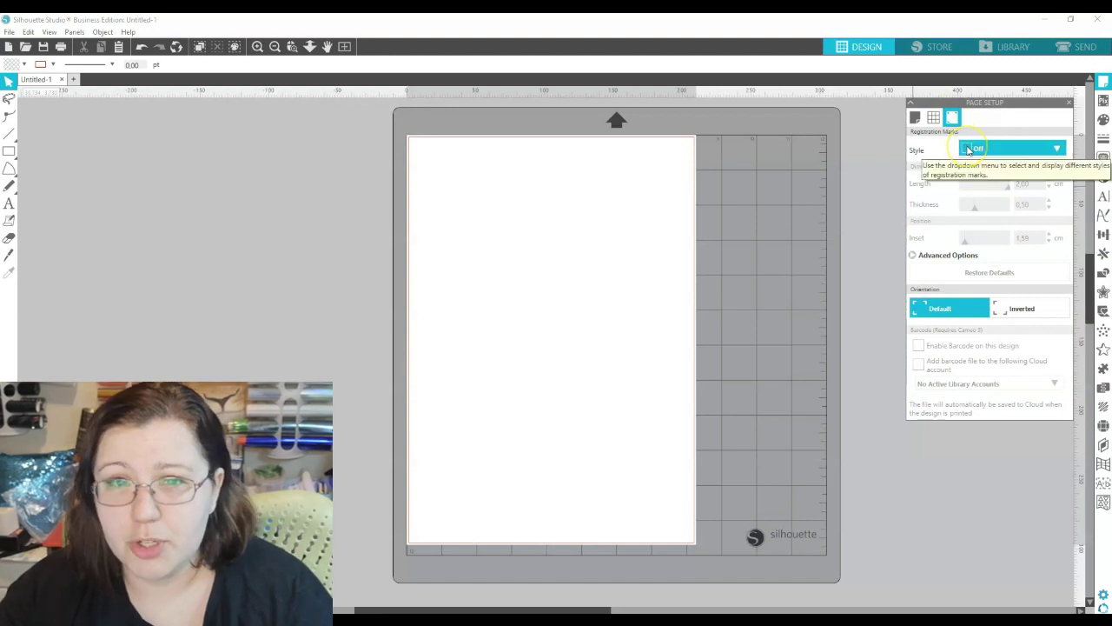
pyautogui.click(969, 150)
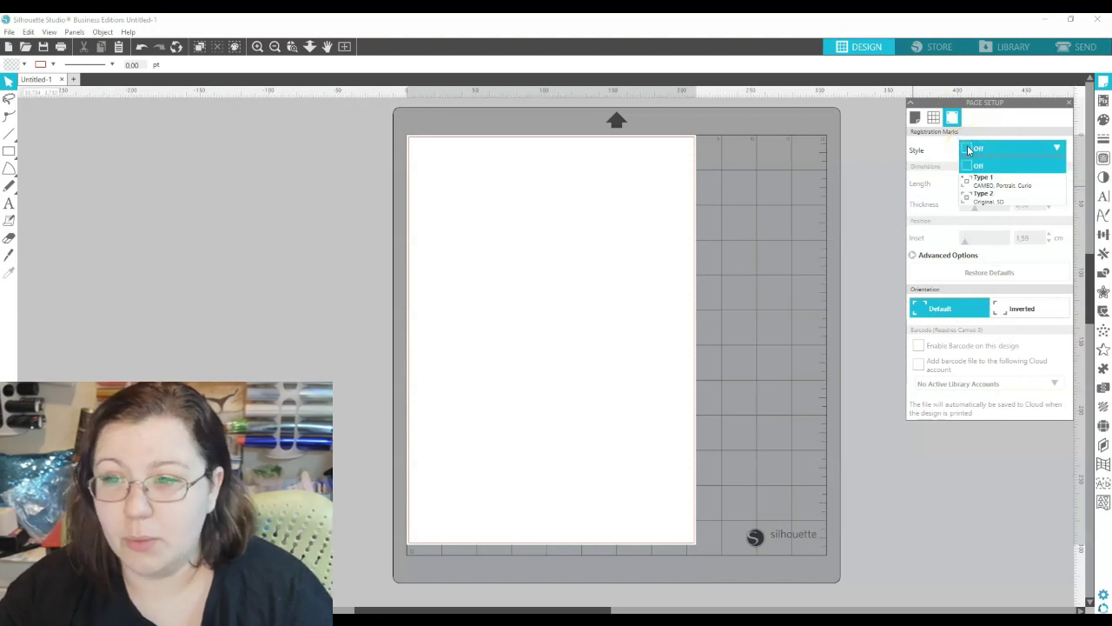
pyautogui.click(1040, 191)
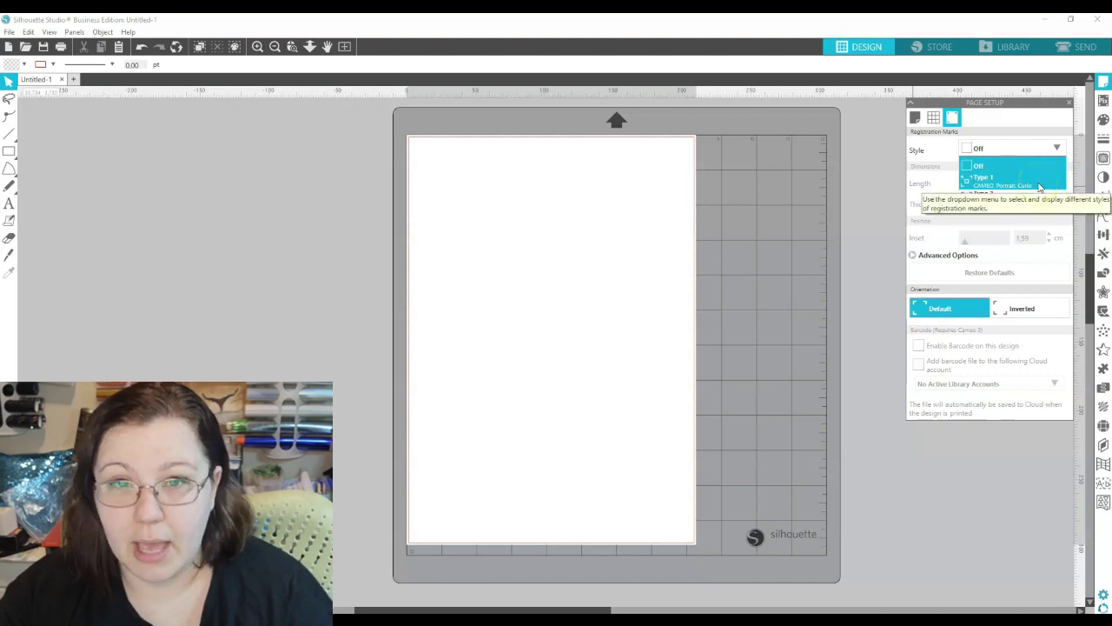
pyautogui.click(1039, 186)
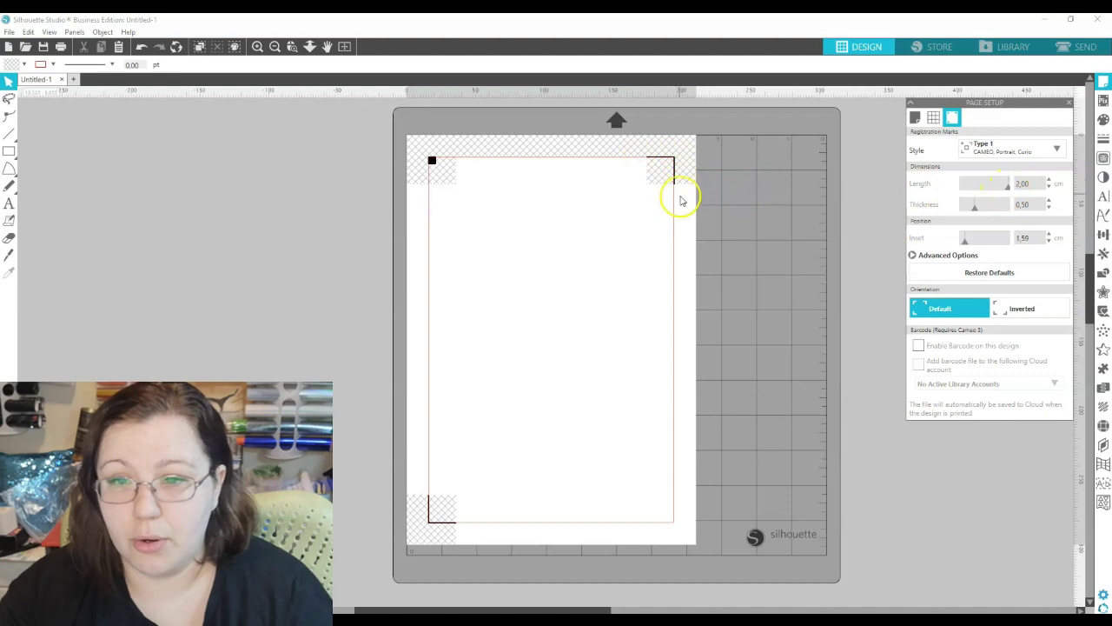
# - Set the registration marks' length to 2.00 cm and their thickness to 1.00
pyautogui.moveTo(1008, 193); pyautogui.dragTo(1040, 188)
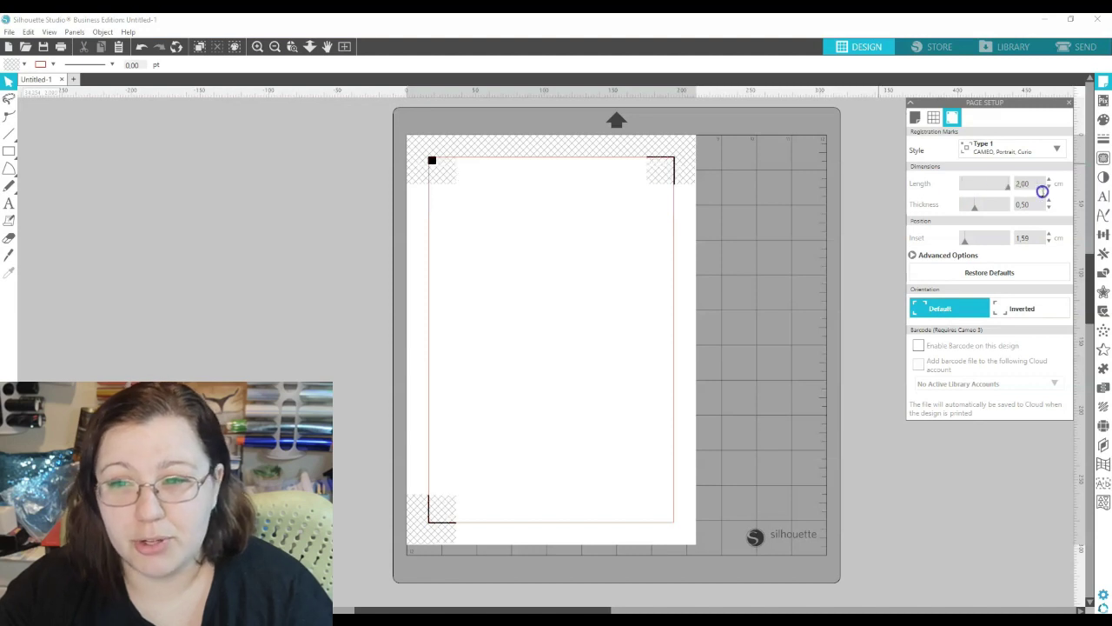
pyautogui.click(1036, 199)
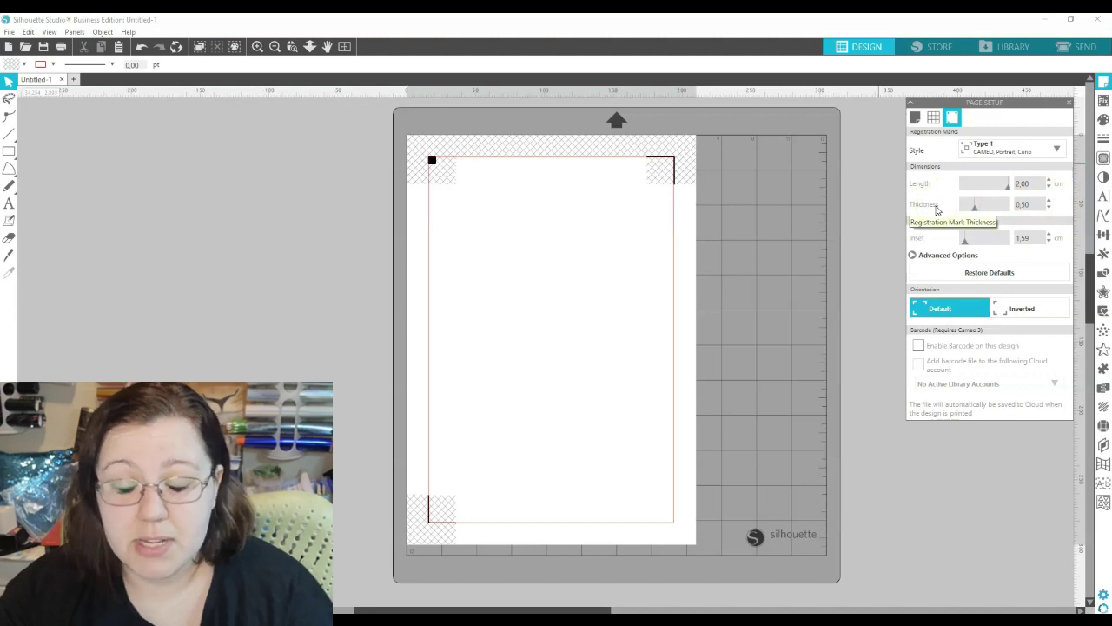
pyautogui.click(972, 209)
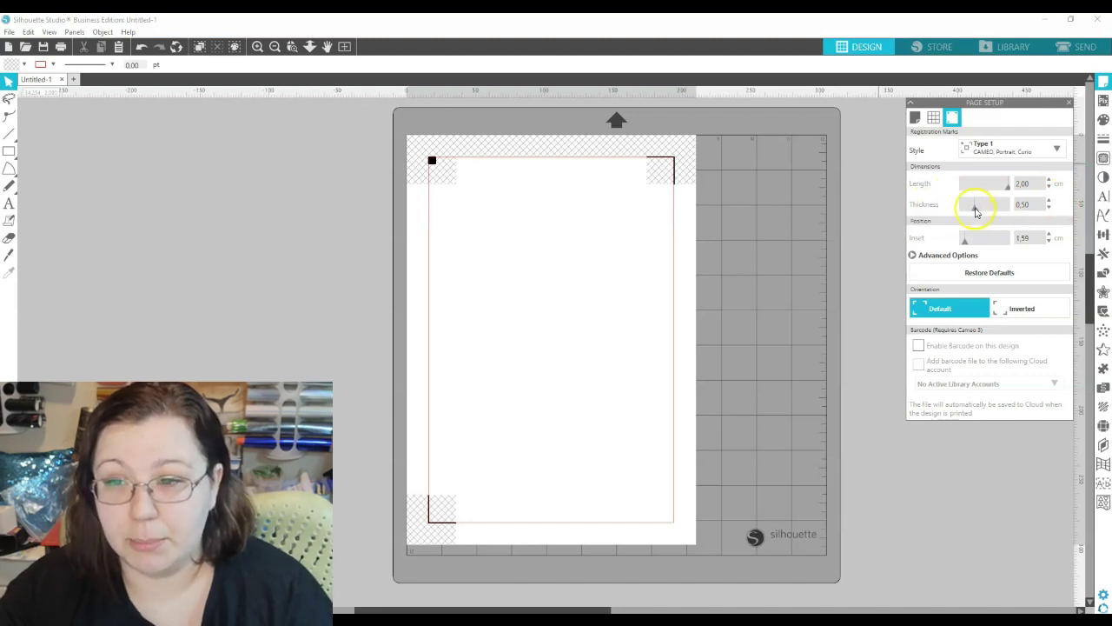
pyautogui.moveTo(976, 209); pyautogui.dragTo(1008, 209)
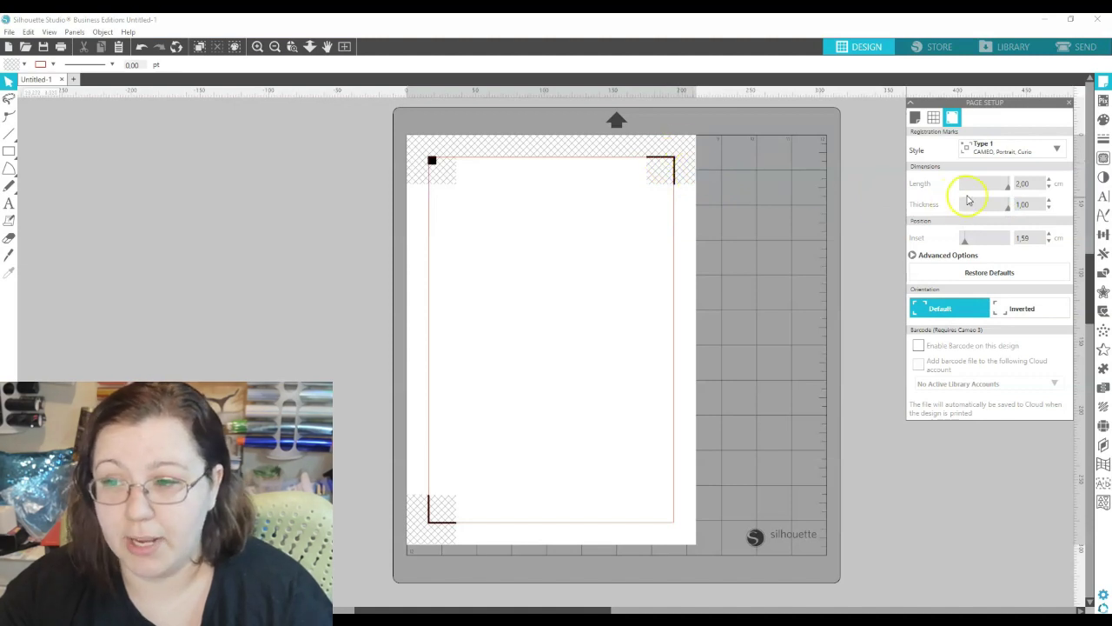
pyautogui.click(1038, 208)
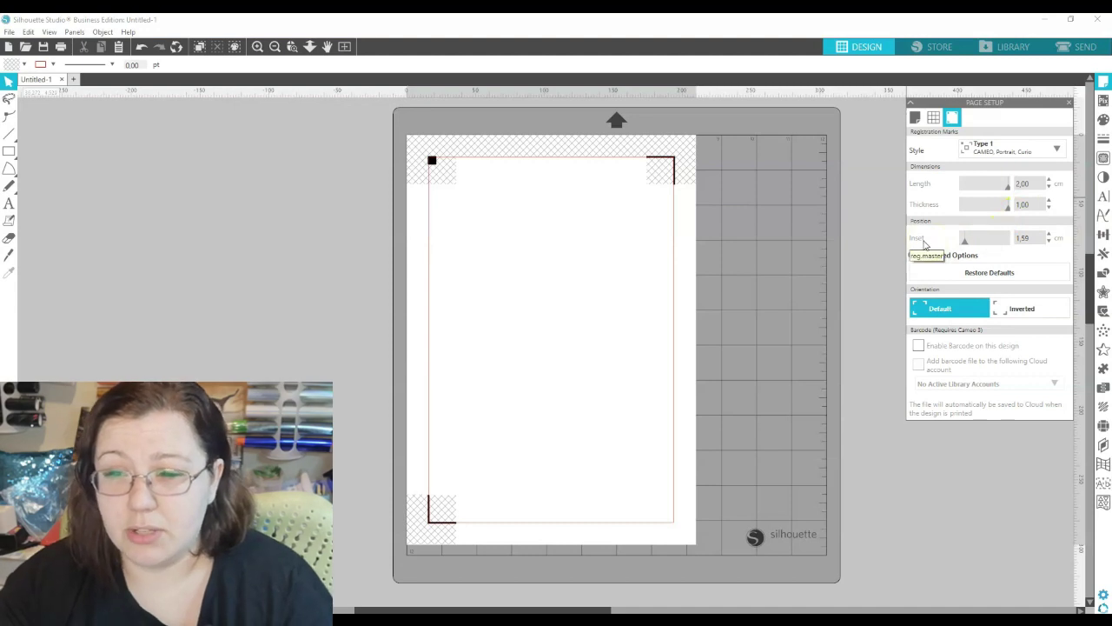
# - Reduce the registration marks' inset to 1.00 cm to enlarge the usable cutting area
pyautogui.click(927, 247)
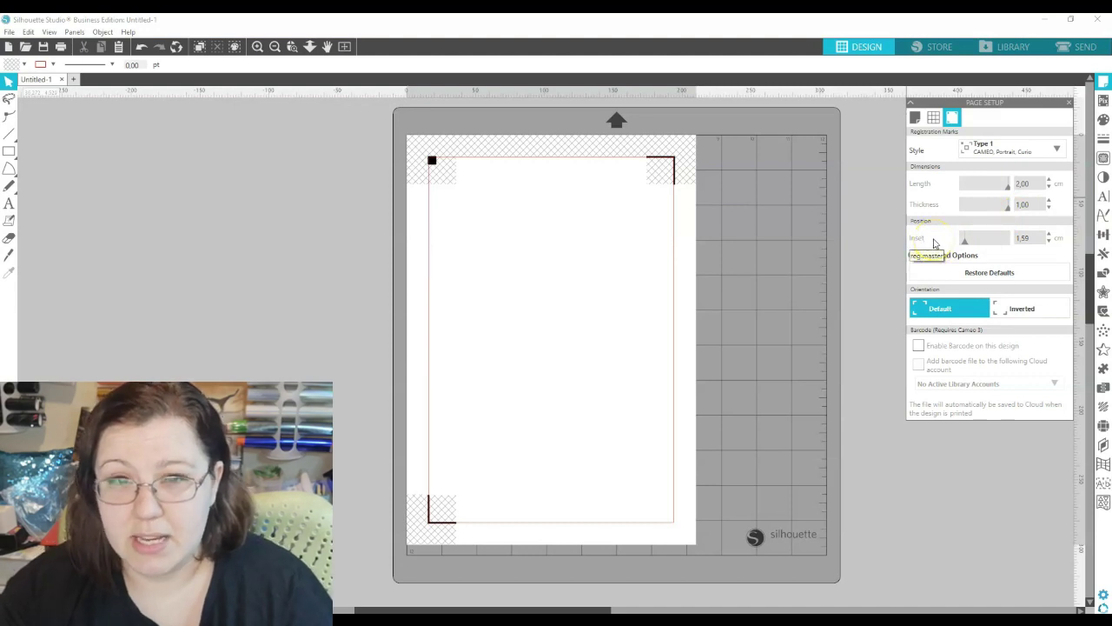
pyautogui.moveTo(962, 240); pyautogui.dragTo(954, 242)
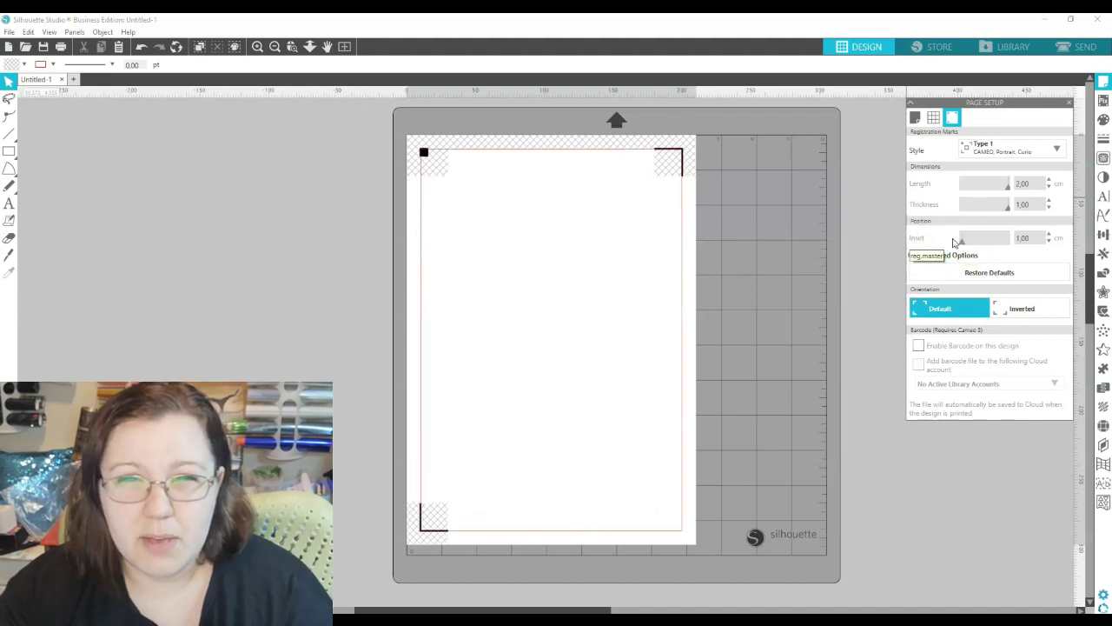
pyautogui.click(960, 241)
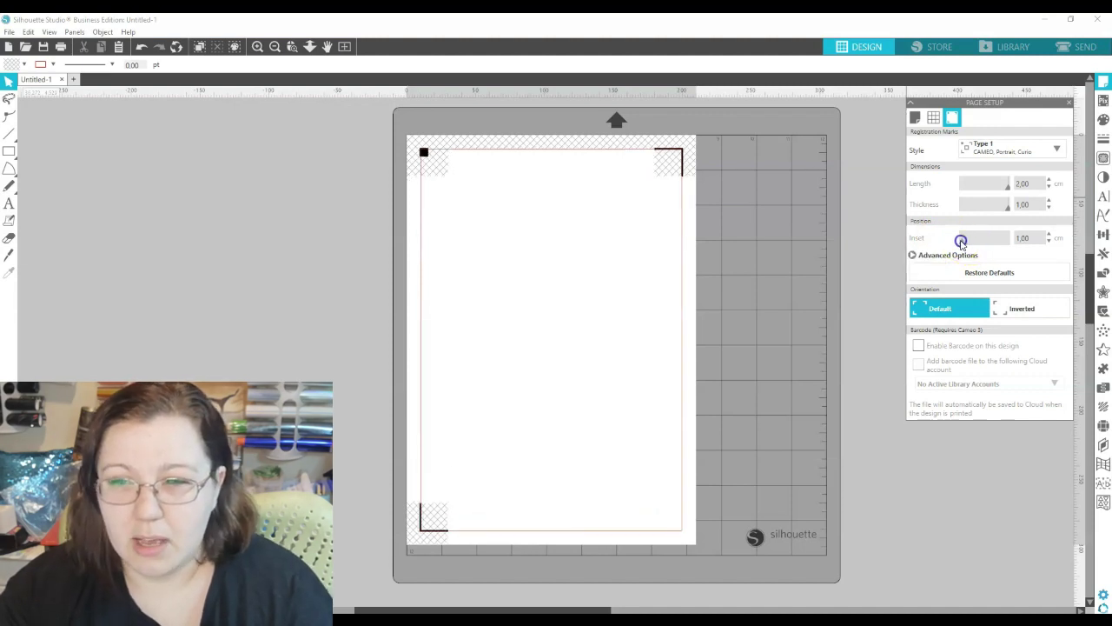
pyautogui.moveTo(973, 245); pyautogui.dragTo(967, 244)
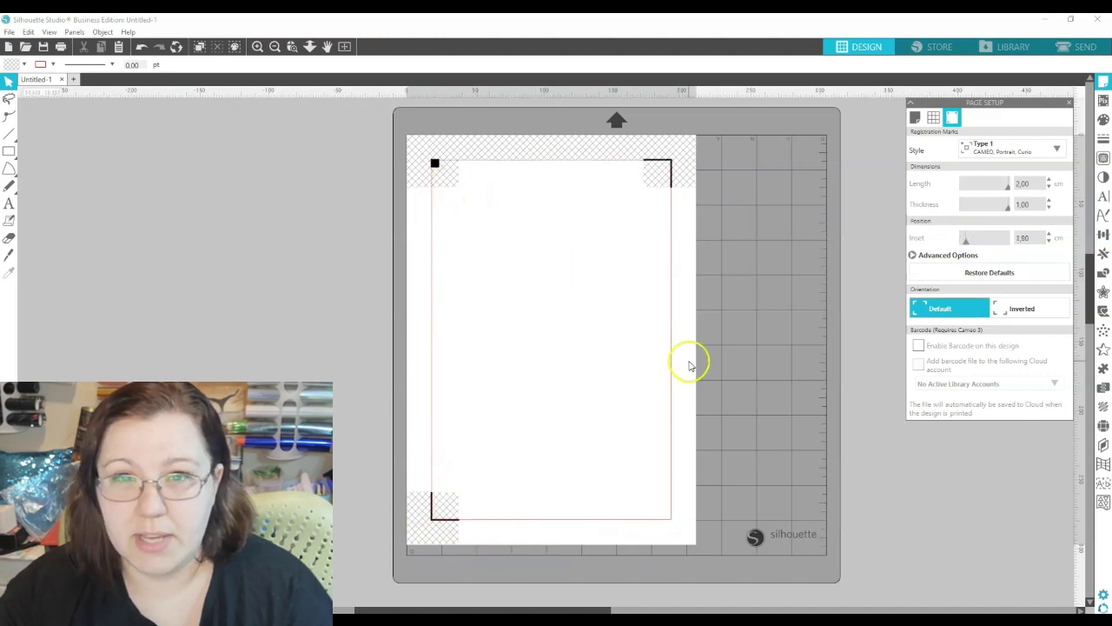
pyautogui.moveTo(965, 238); pyautogui.dragTo(836, 273)
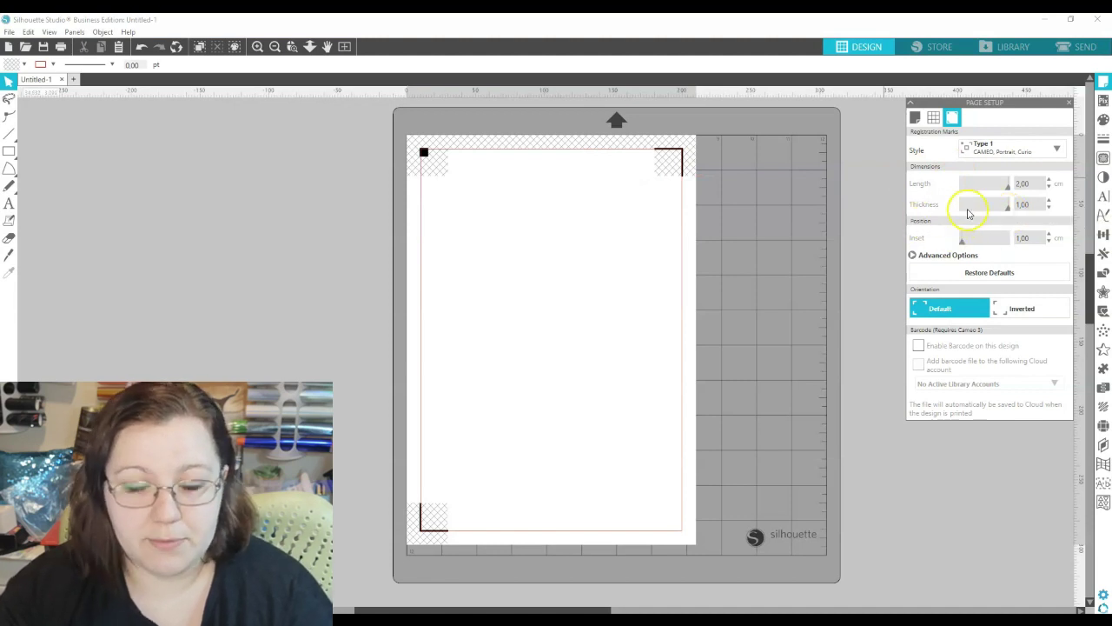
pyautogui.click(1011, 308)
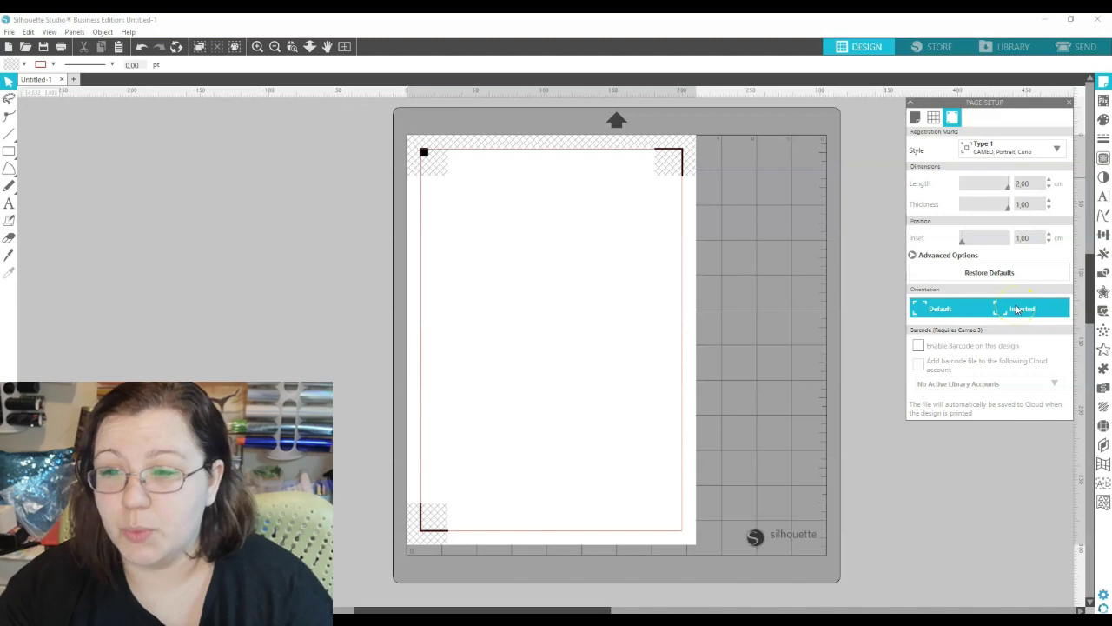
pyautogui.click(939, 311)
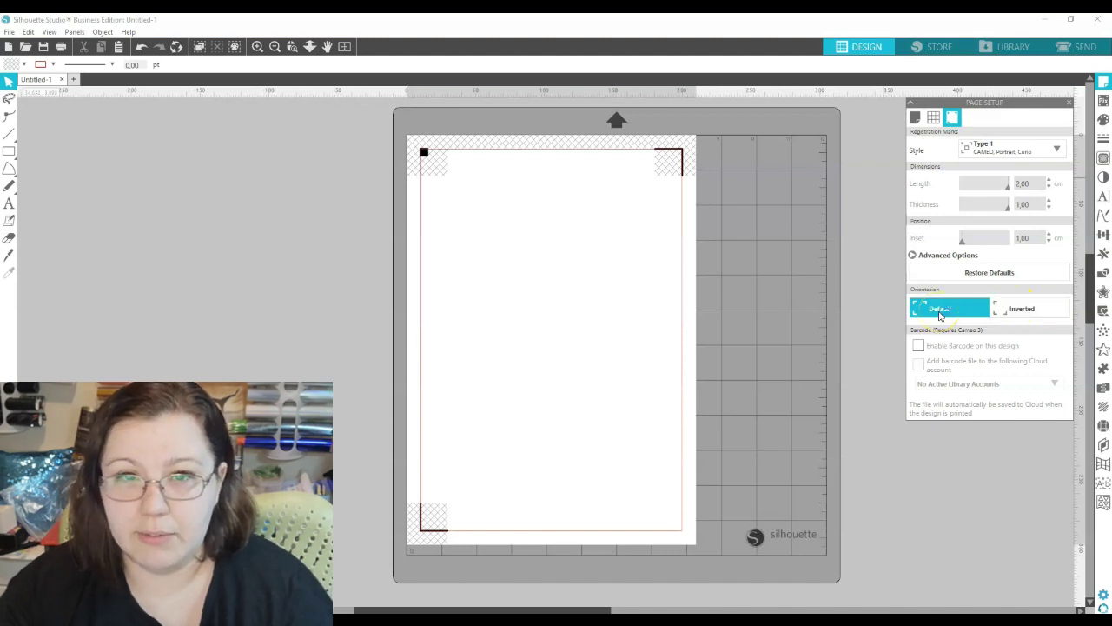
pyautogui.click(946, 317)
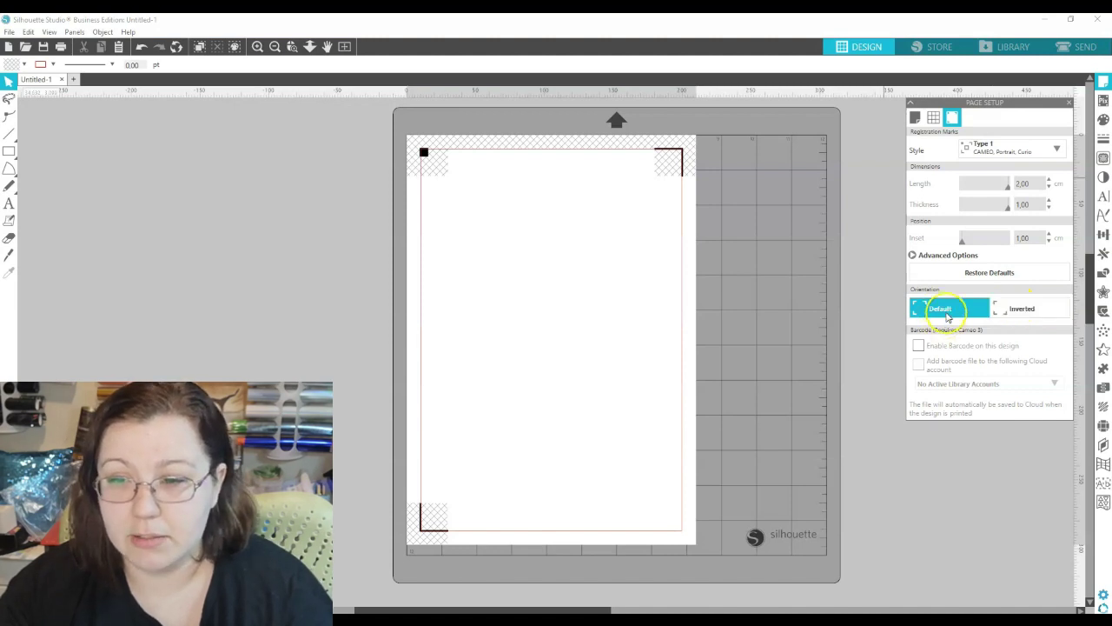
pyautogui.click(711, 212)
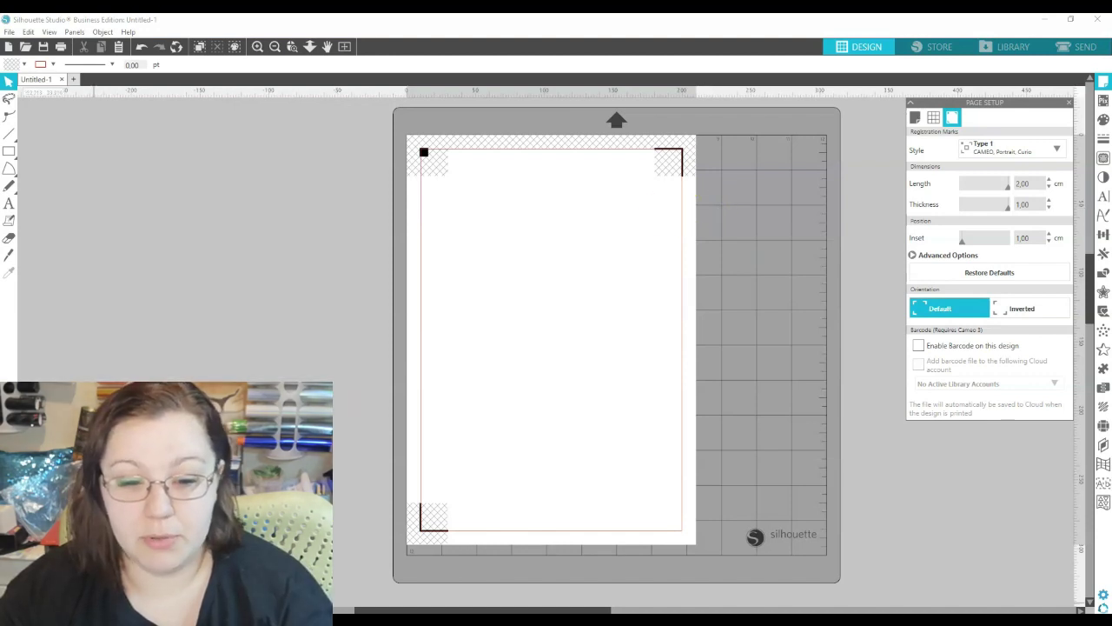
# - Switch to File Explorer and bring the round Let's Get Clacking logo from the Admin Logo folder onto the page beside the square registration mark
pyautogui.click(467, 432)
pyautogui.press('super+e')
pyautogui.doubleClick(412, 340)
pyautogui.doubleClick(398, 261)
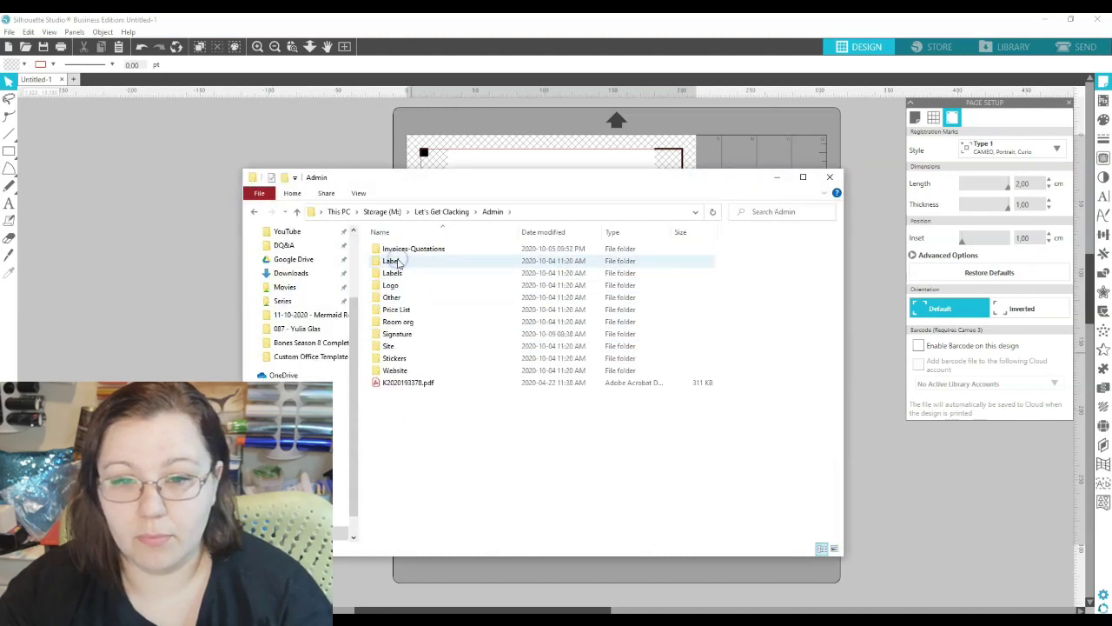
pyautogui.doubleClick(391, 285)
pyautogui.moveTo(535, 259); pyautogui.dragTo(495, 203)
pyautogui.click(830, 178)
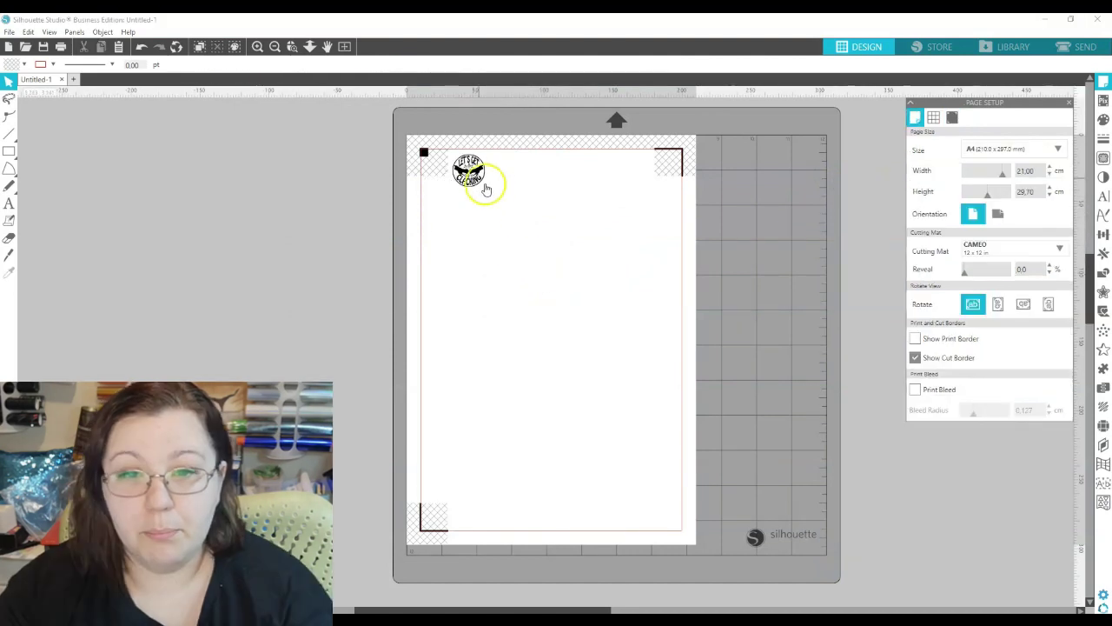
pyautogui.moveTo(490, 186); pyautogui.dragTo(469, 165)
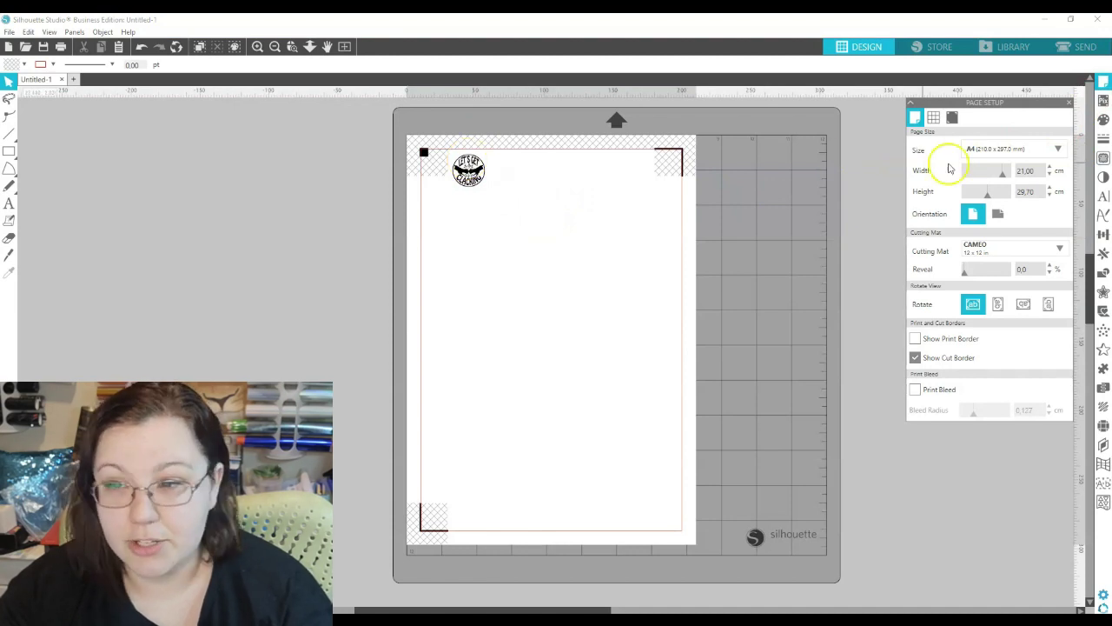
# - Select a trace area of about 3.83 by 3.78 cm enclosing the whole logo
pyautogui.click(1104, 157)
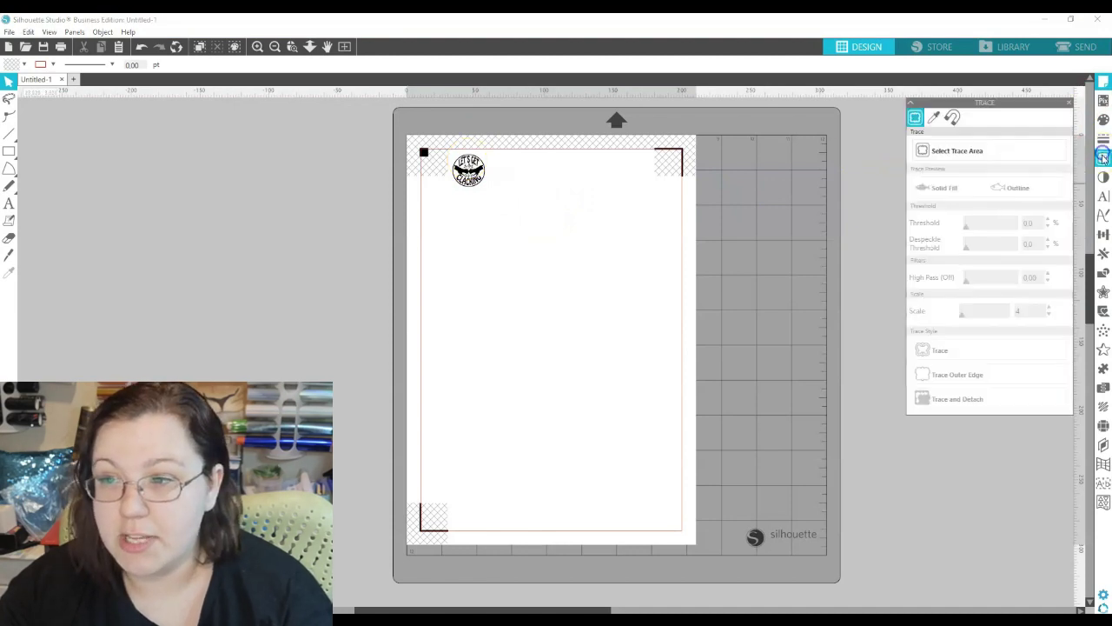
pyautogui.click(956, 151)
pyautogui.moveTo(441, 144); pyautogui.dragTo(495, 198)
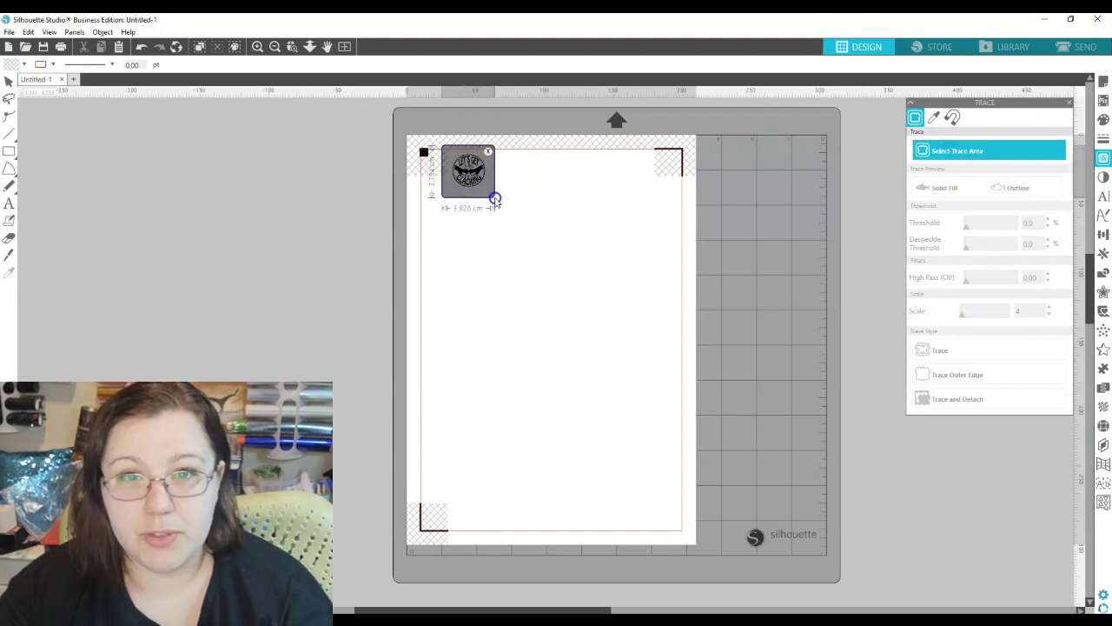
pyautogui.moveTo(495, 198); pyautogui.dragTo(495, 196)
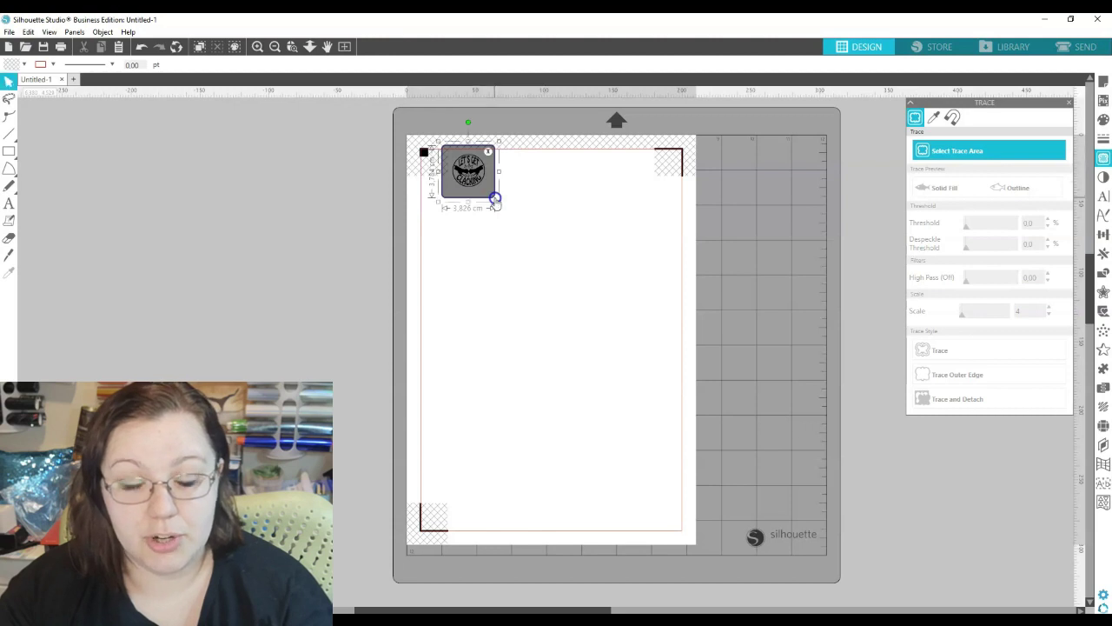
# - Set the trace threshold to 39% and trace the logo's outer edge
pyautogui.click(292, 46)
pyautogui.moveTo(409, 128); pyautogui.dragTo(528, 210)
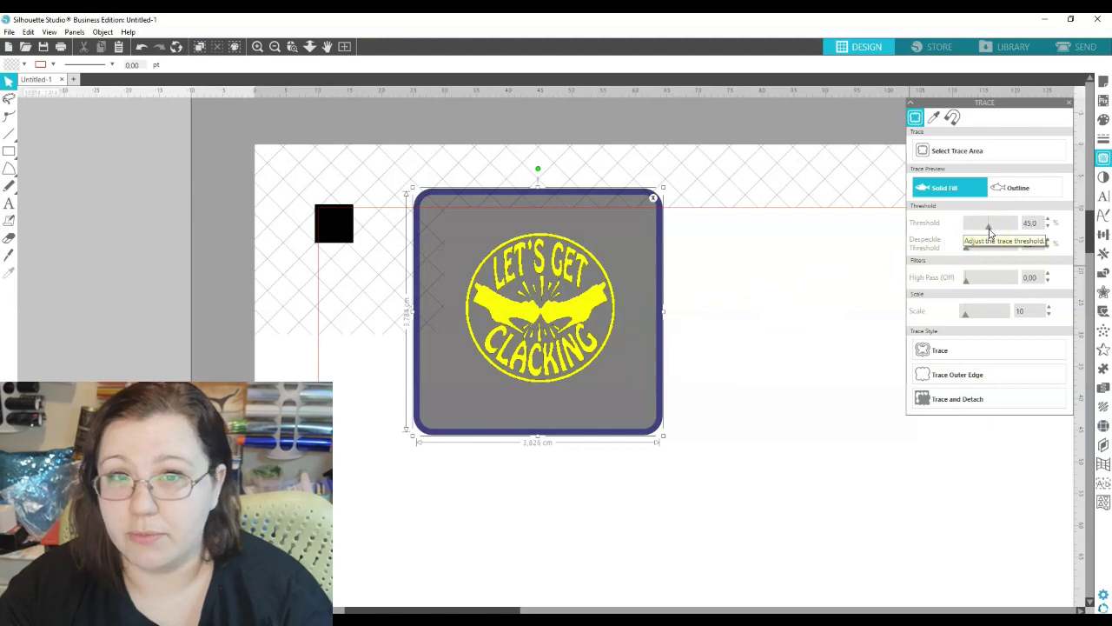
pyautogui.moveTo(989, 231)
pyautogui.mouseDown()
pyautogui.moveTo(959, 235)
pyautogui.moveTo(1020, 232)
pyautogui.mouseUp()
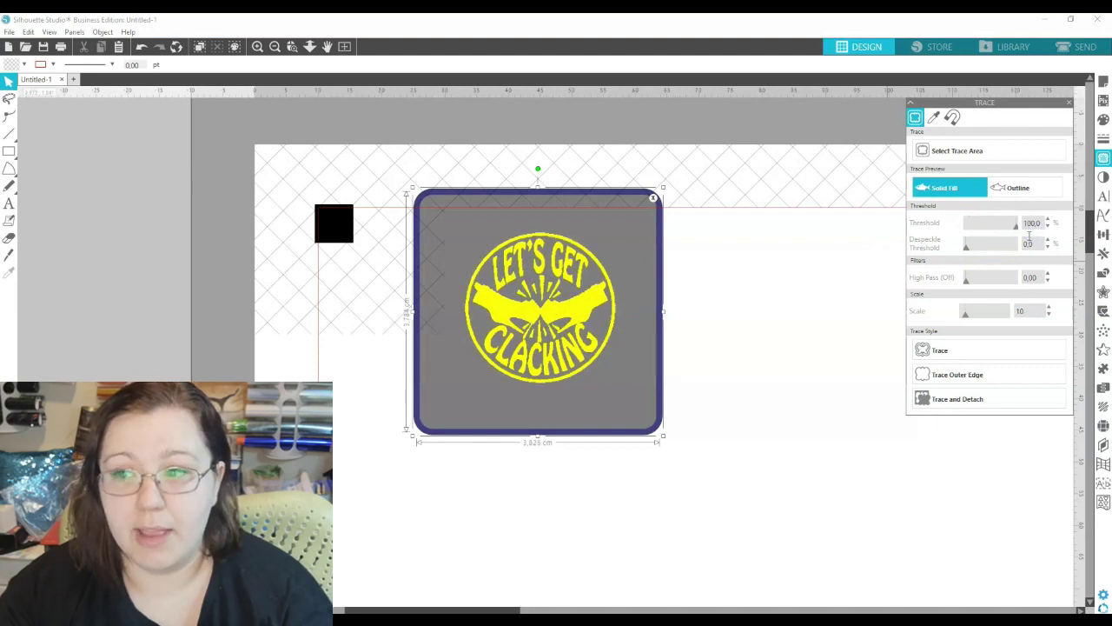
pyautogui.moveTo(1011, 239); pyautogui.dragTo(987, 231)
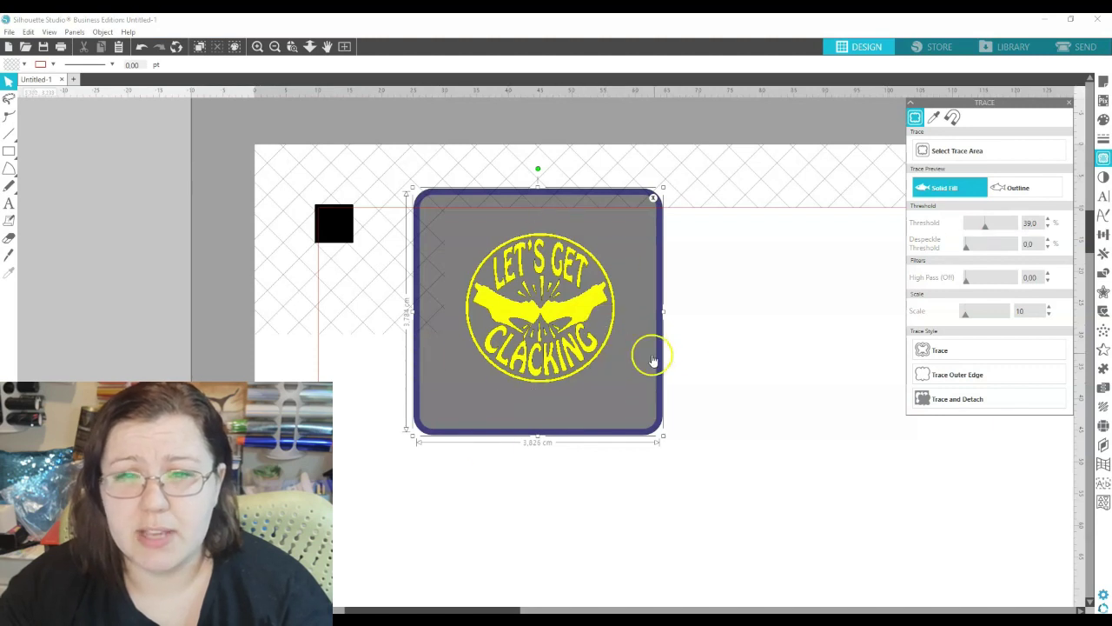
pyautogui.click(932, 374)
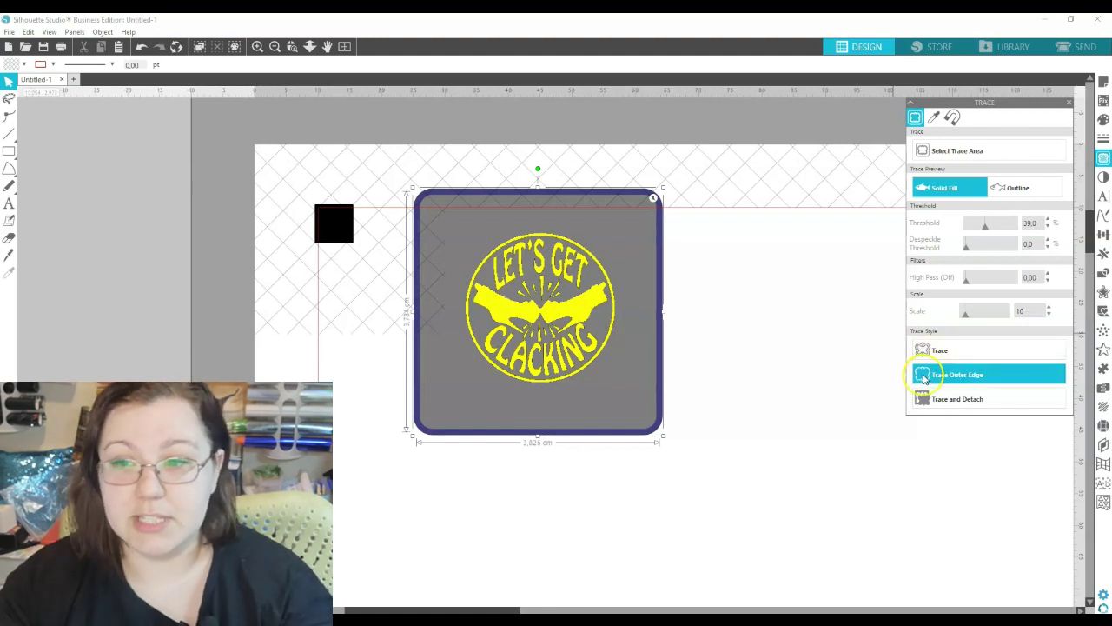
pyautogui.click(972, 378)
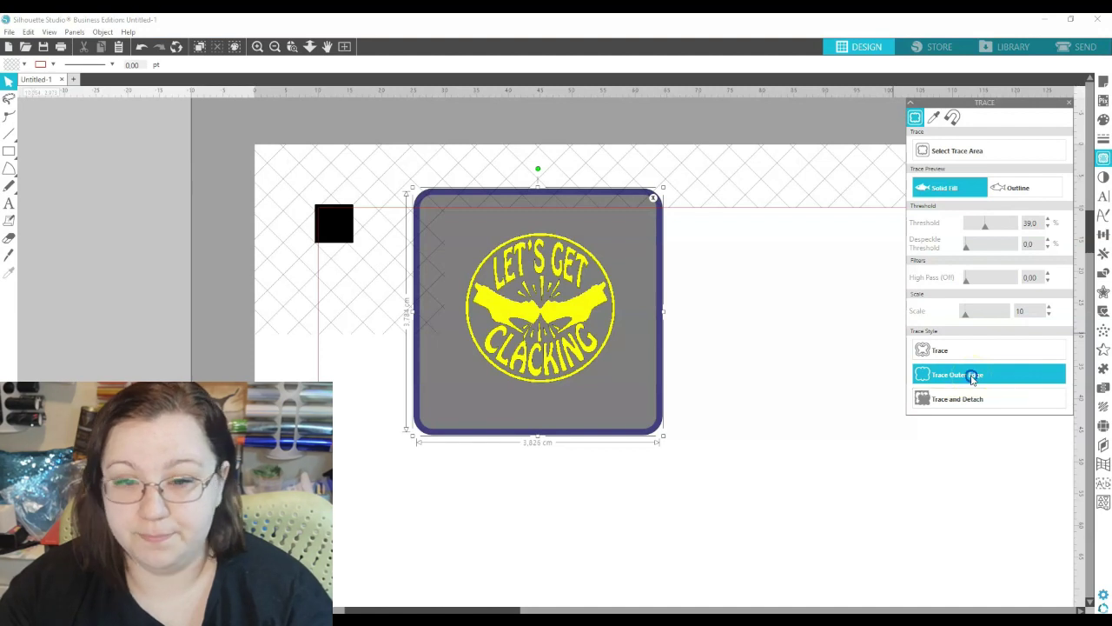
# - Move the logo image sideways off its traced circle to check the cut outline
pyautogui.click(561, 321)
pyautogui.moveTo(561, 321); pyautogui.dragTo(698, 322)
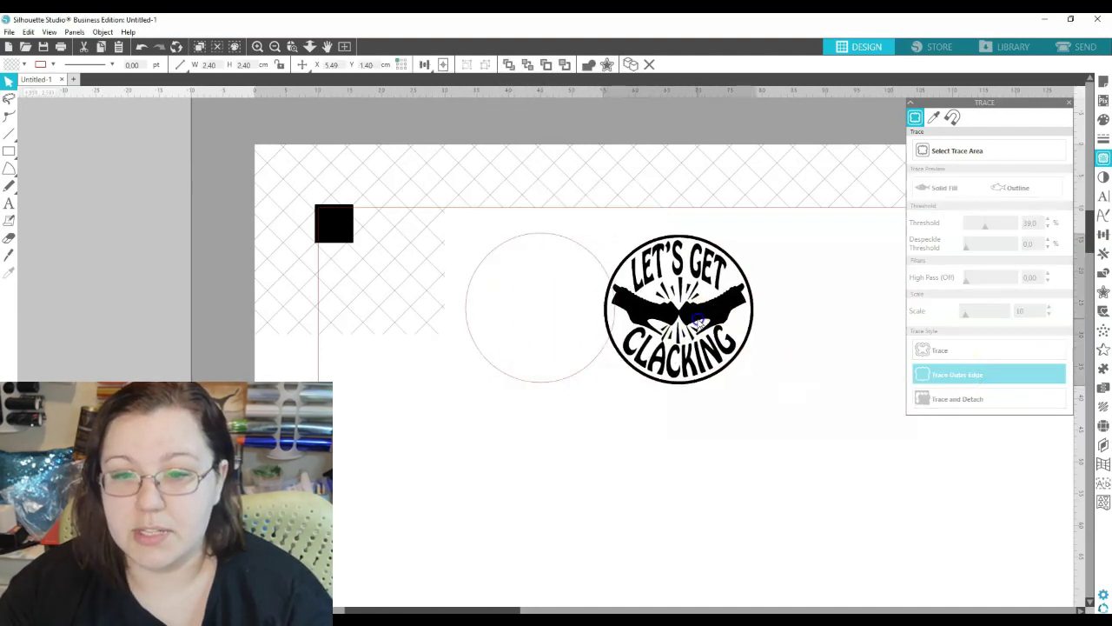
pyautogui.click(563, 358)
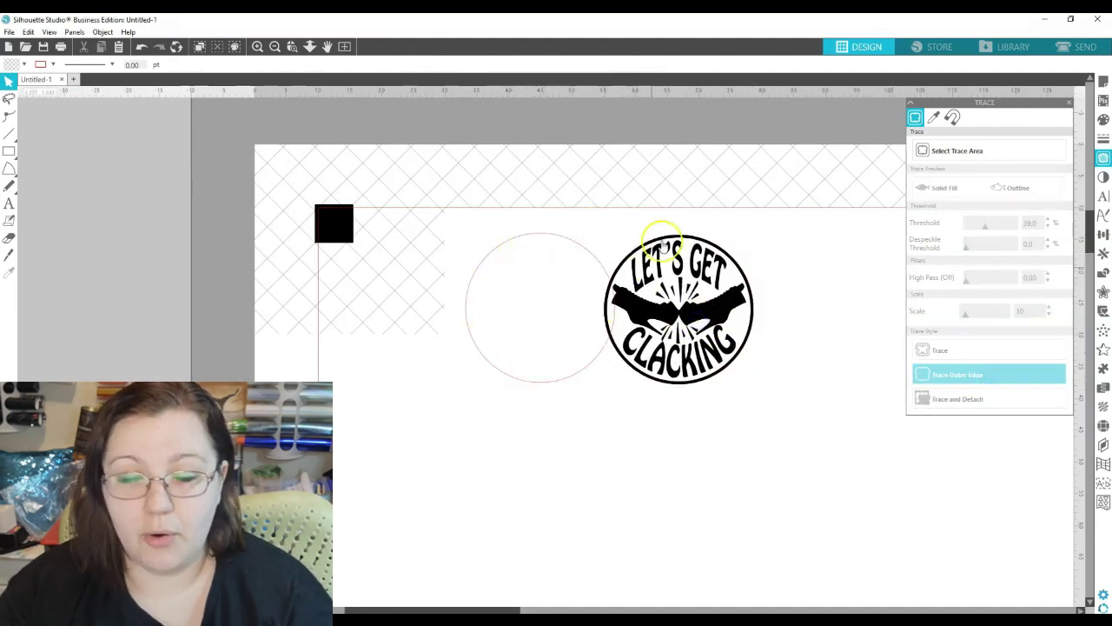
# - Check the design's cut lines in the Send view and return to the Design view
pyautogui.click(1076, 49)
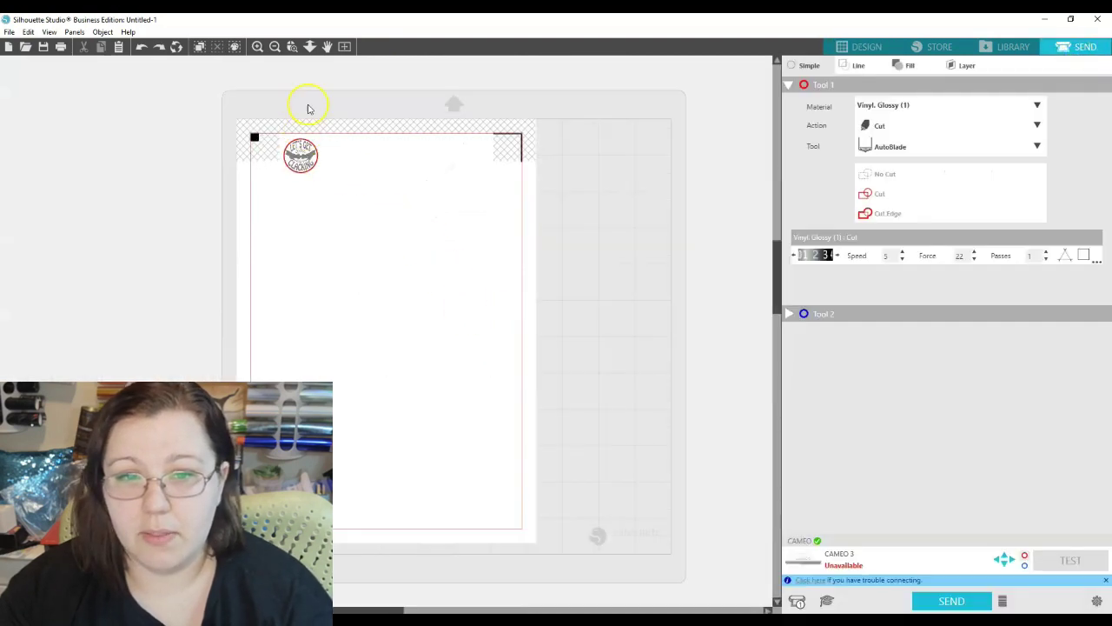
pyautogui.click(866, 49)
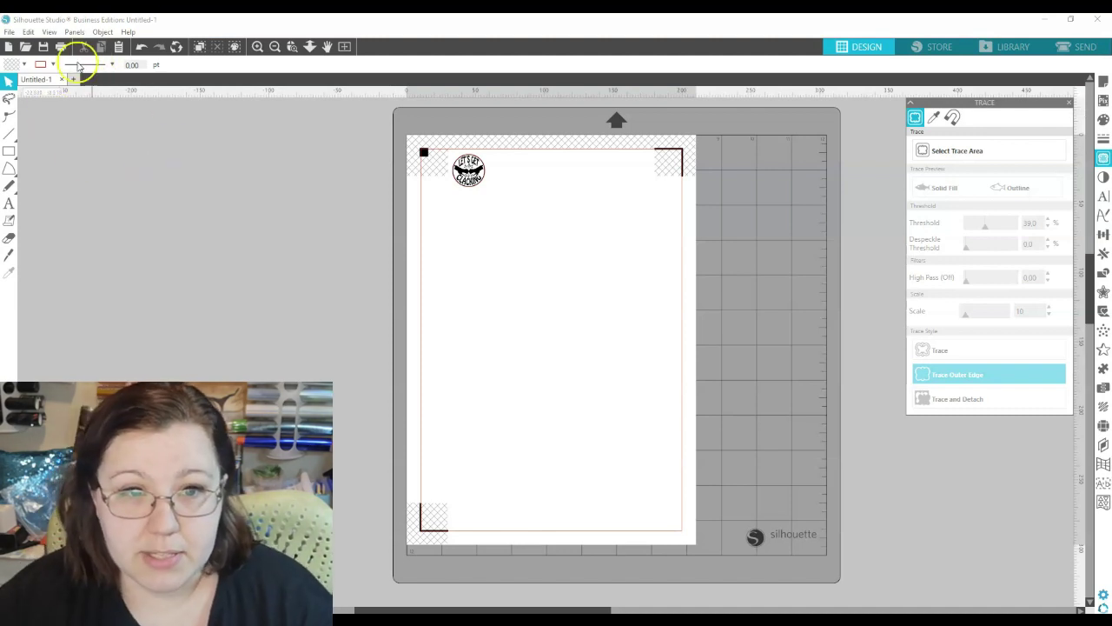
# - Draw a rectangle beneath the logo and set its size to 2.5 cm wide by 4 cm high
pyautogui.click(9, 150)
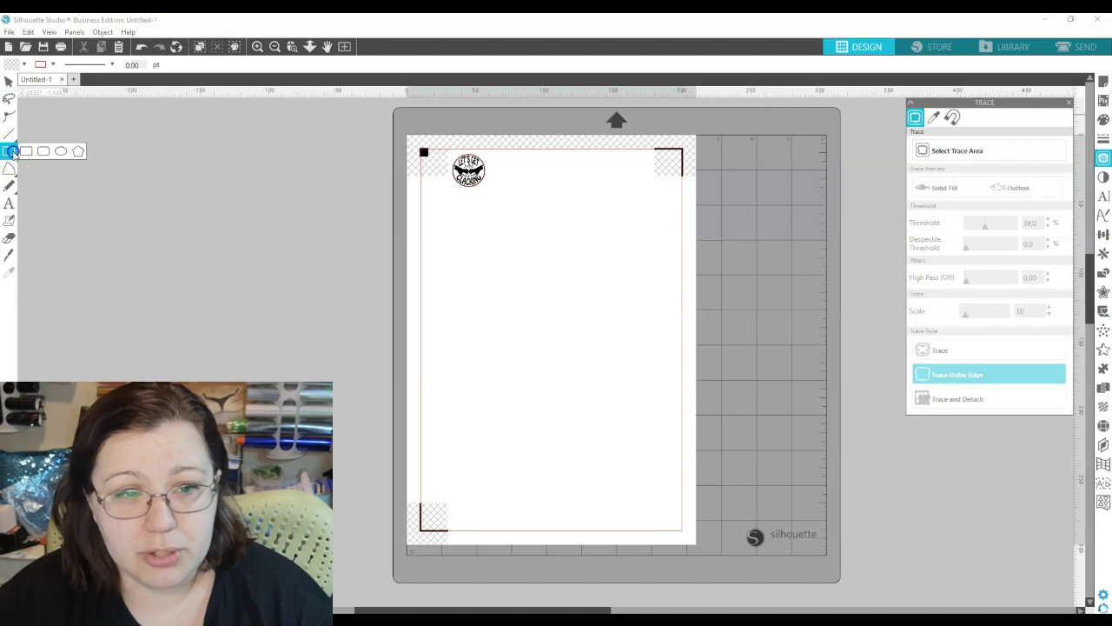
pyautogui.moveTo(440, 205); pyautogui.dragTo(474, 265)
pyautogui.click(210, 65)
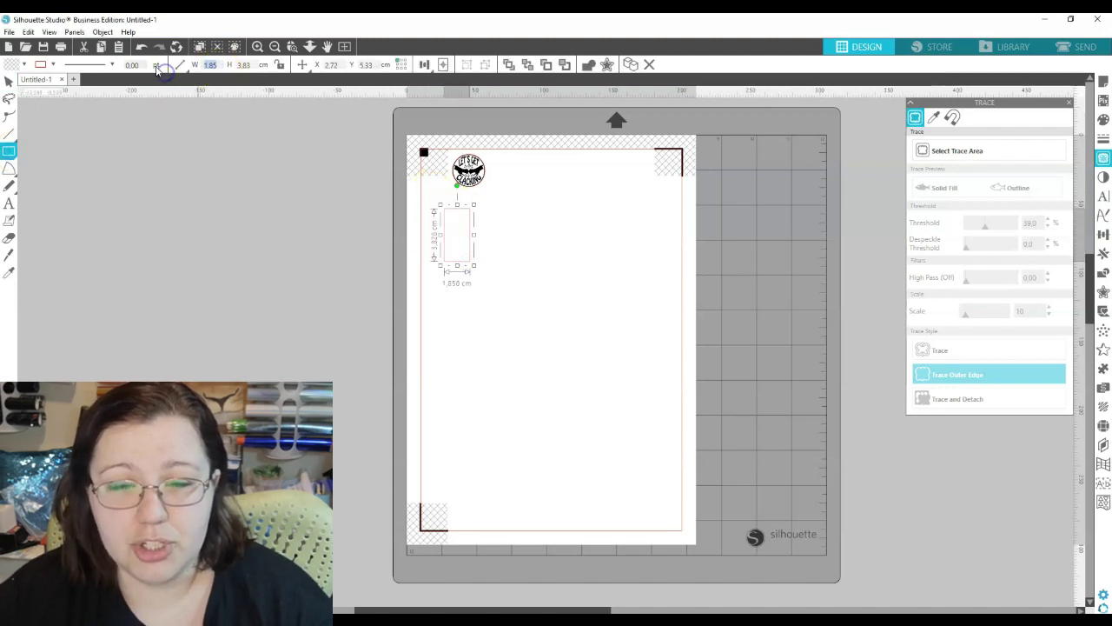
pyautogui.write('2.5')
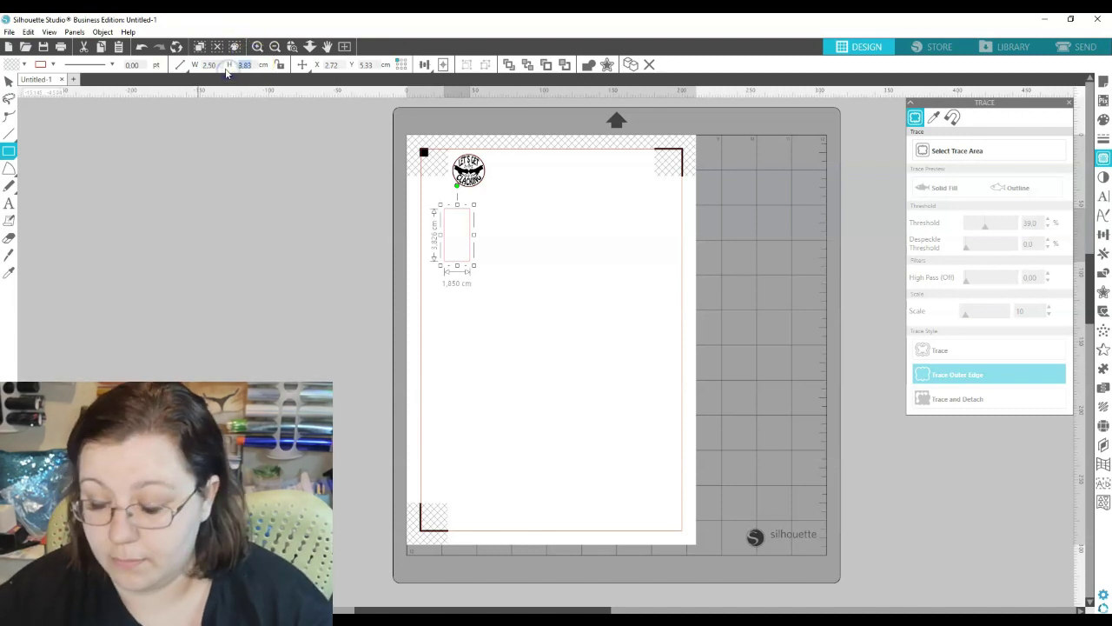
pyautogui.press('Return')
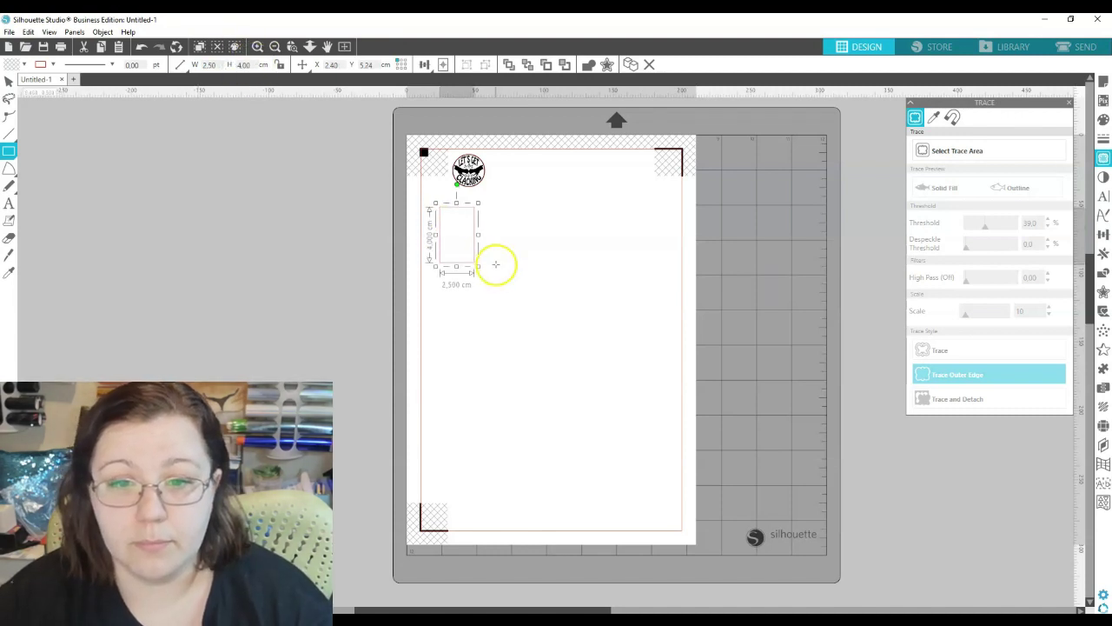
pyautogui.click(461, 252)
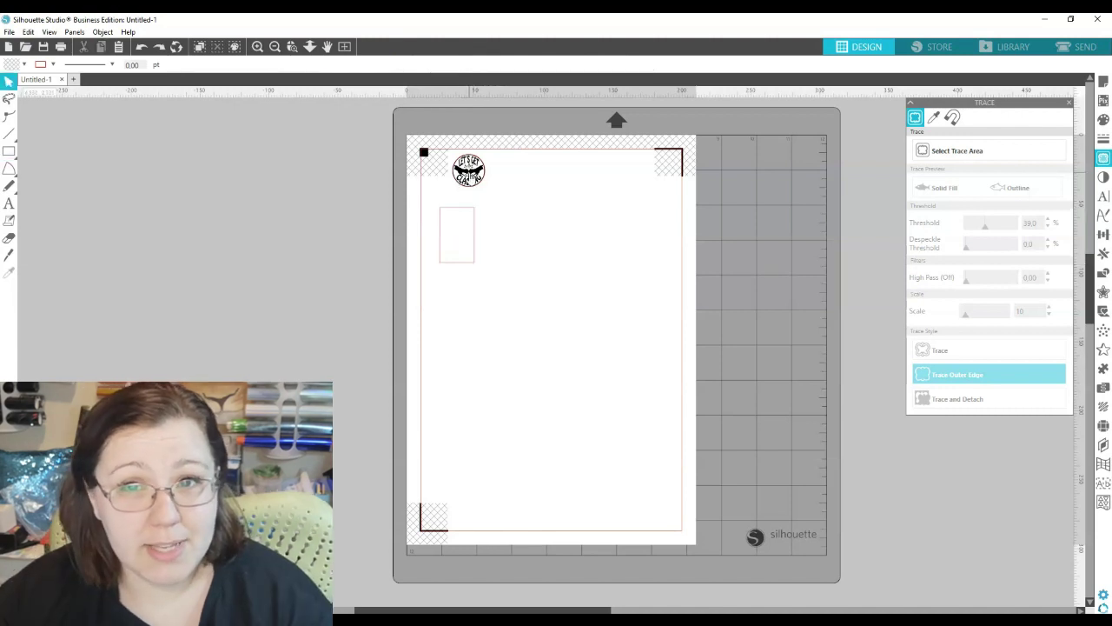
# - Group the logo image with its traced circular cut line
pyautogui.click(480, 172)
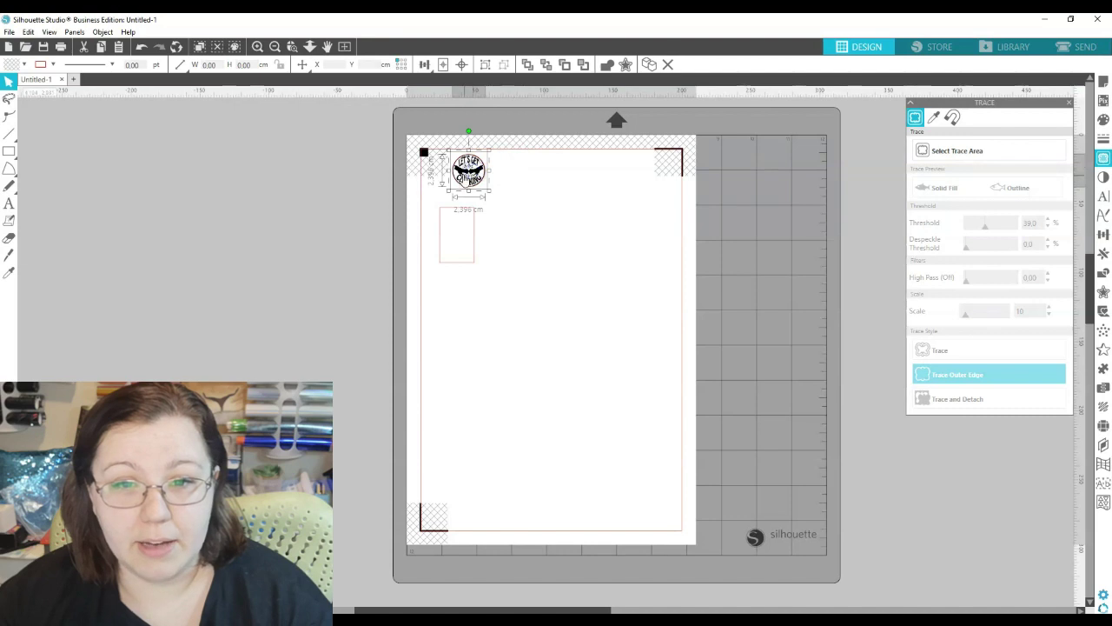
pyautogui.click(507, 178)
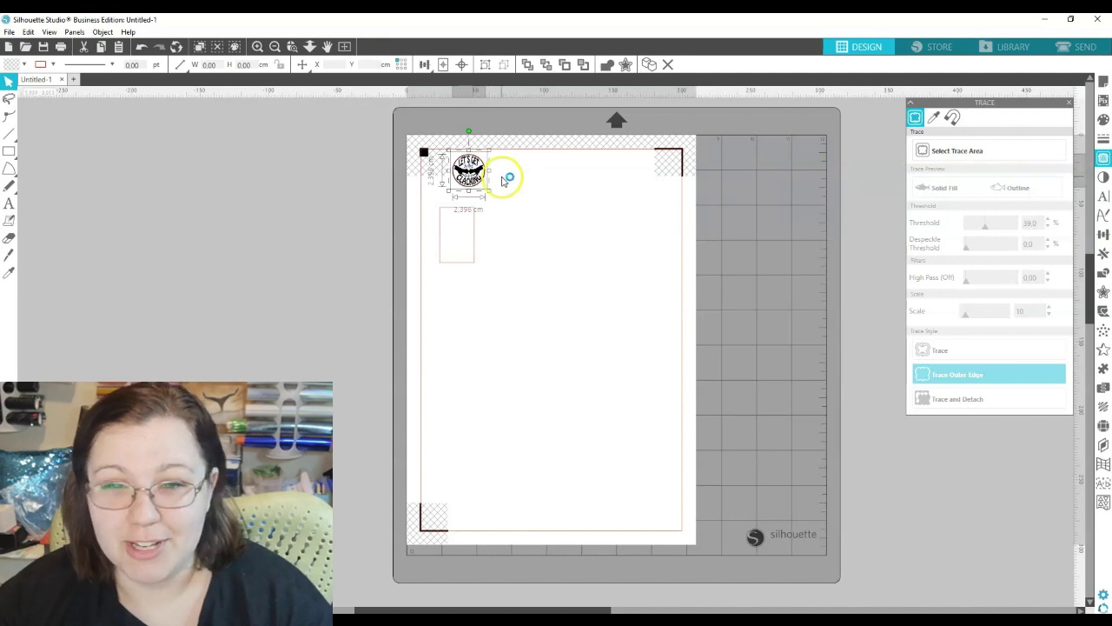
pyautogui.rightClick(474, 173)
pyautogui.click(518, 365)
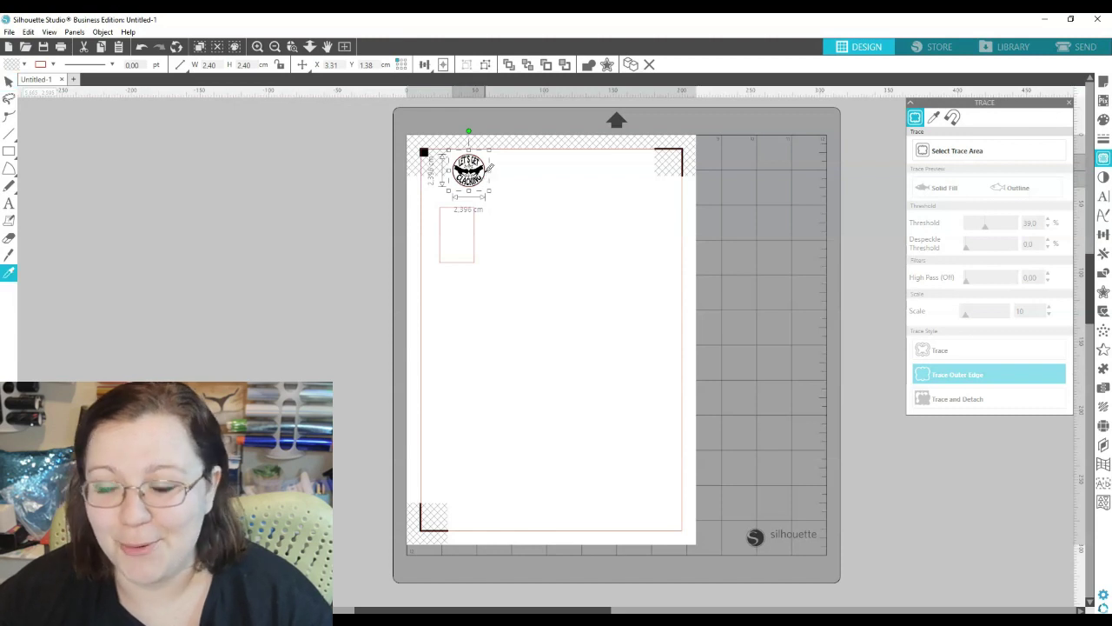
# - Duplicate the grouped logo five times to form a row of six stickers along the page's upper edge
pyautogui.hotkey('ctrl', 'd')
pyautogui.hotkey('ctrl', 'd')
pyautogui.hotkey('ctrl', 'd')
pyautogui.hotkey('ctrl', 'd')
pyautogui.hotkey('ctrl', 'd')
# - Space the six stickers in the row slightly apart, leaving a small gap between neighbouring circles
pyautogui.click(465, 171)
pyautogui.moveTo(643, 191); pyautogui.dragTo(509, 180)
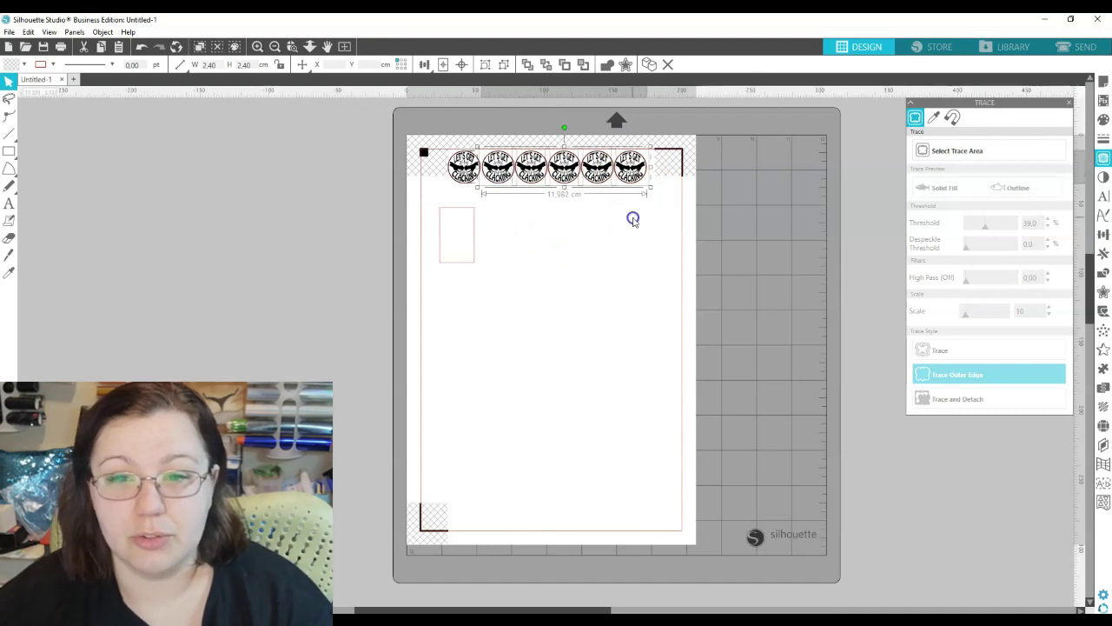
pyautogui.moveTo(630, 214); pyautogui.dragTo(532, 166)
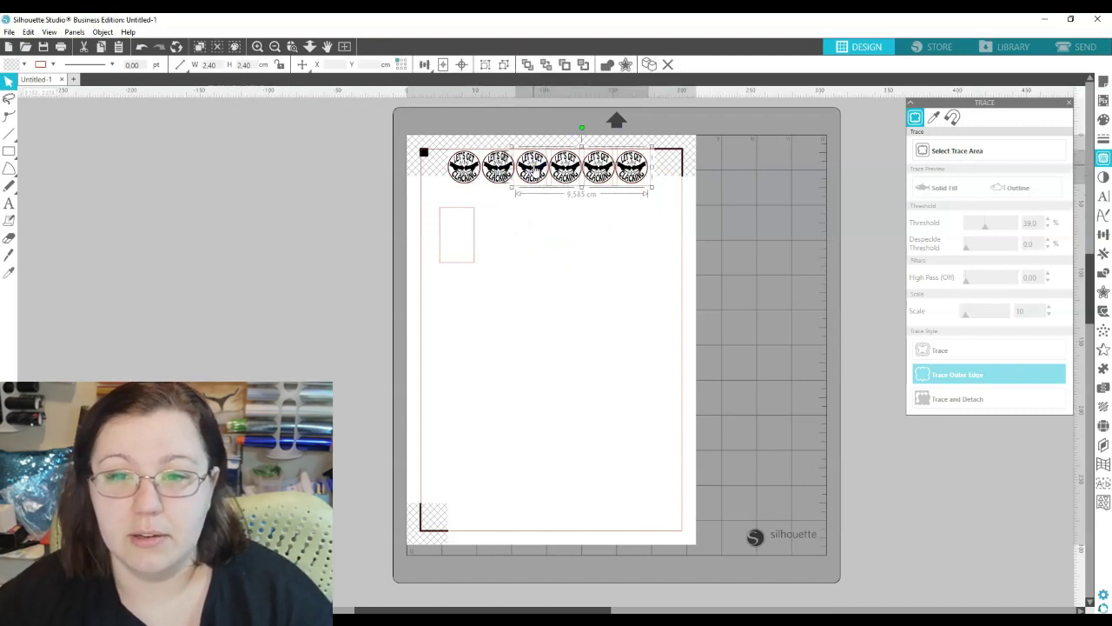
pyautogui.moveTo(626, 226); pyautogui.dragTo(546, 151)
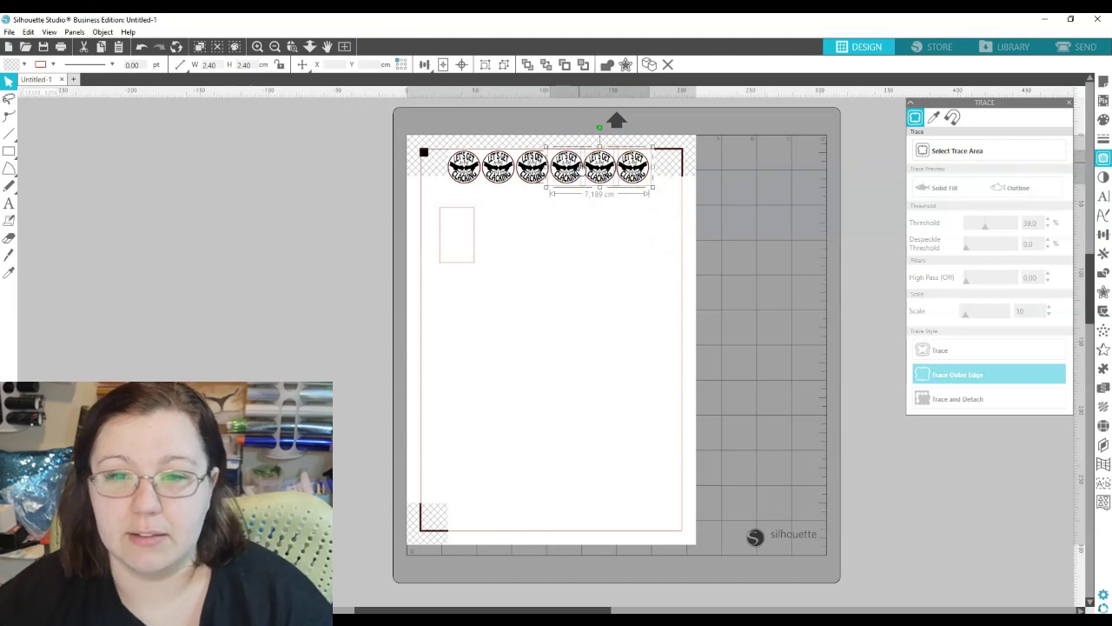
pyautogui.moveTo(685, 236); pyautogui.dragTo(594, 156)
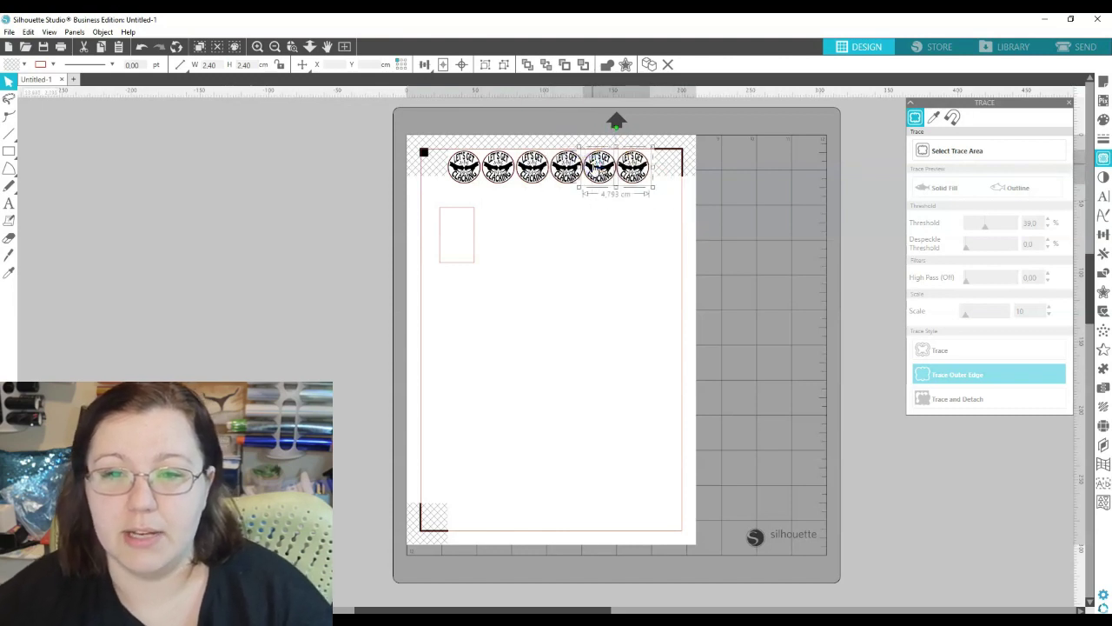
pyautogui.moveTo(651, 251); pyautogui.dragTo(628, 178)
pyautogui.click(651, 255)
# - Move the rectangle further down and duplicate the sticker row beneath the first, offset about half a sticker to the left
pyautogui.moveTo(454, 260); pyautogui.dragTo(449, 313)
pyautogui.moveTo(668, 196); pyautogui.dragTo(462, 169)
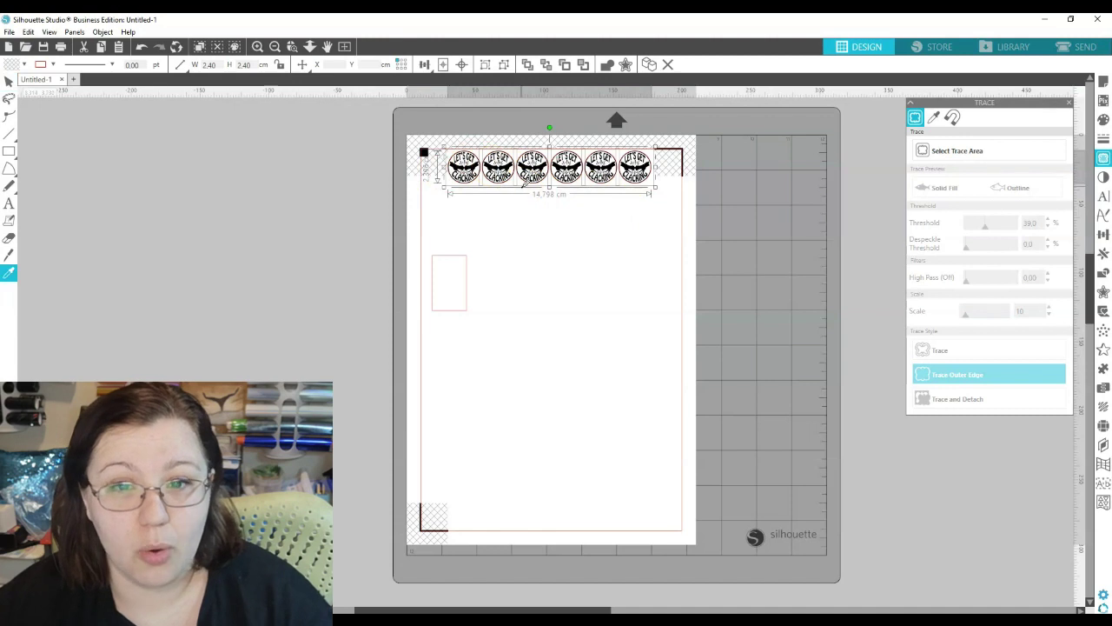
pyautogui.hotkey('ctrl', 'd')
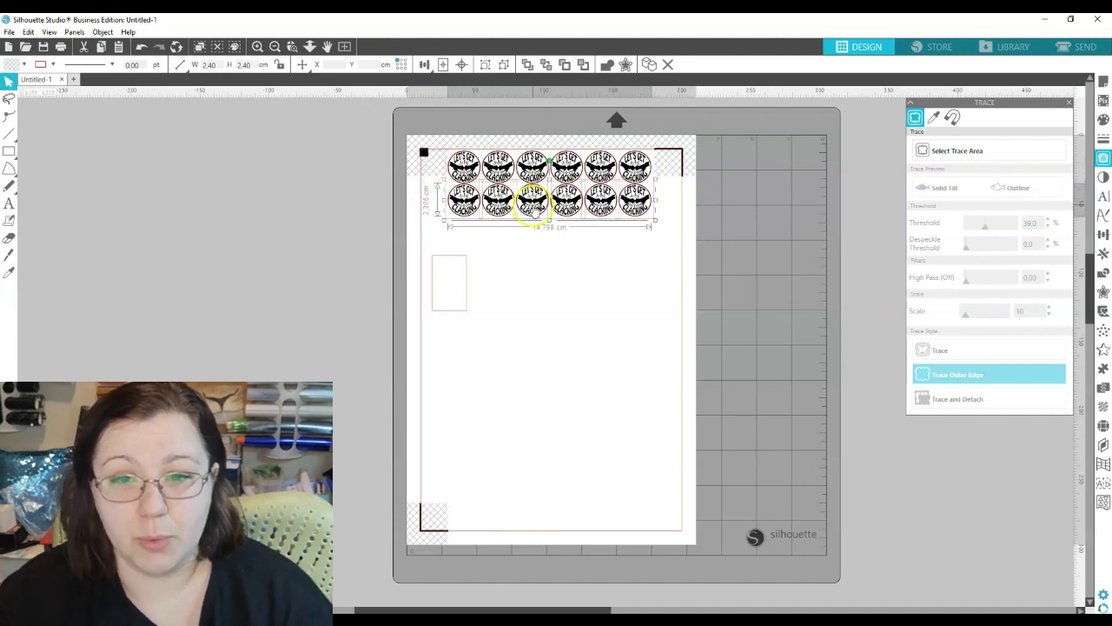
pyautogui.moveTo(529, 199); pyautogui.dragTo(514, 203)
pyautogui.click(649, 284)
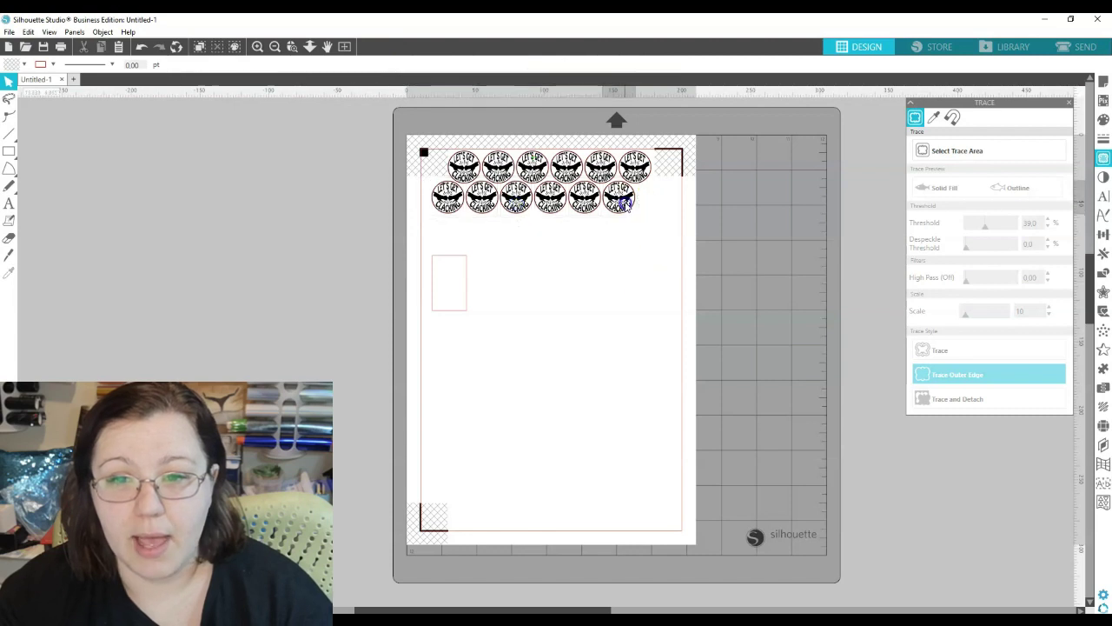
# - Copy the second row's last sticker and place it at the row's right end as a seventh sticker
pyautogui.click(622, 204)
pyautogui.moveTo(623, 203); pyautogui.dragTo(652, 204)
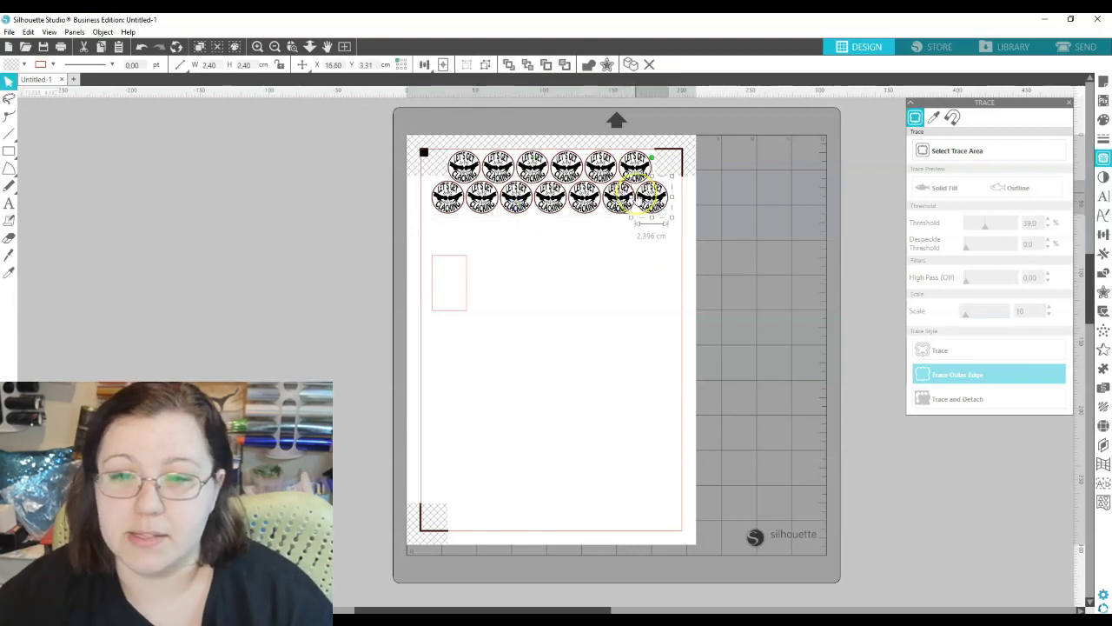
pyautogui.click(668, 206)
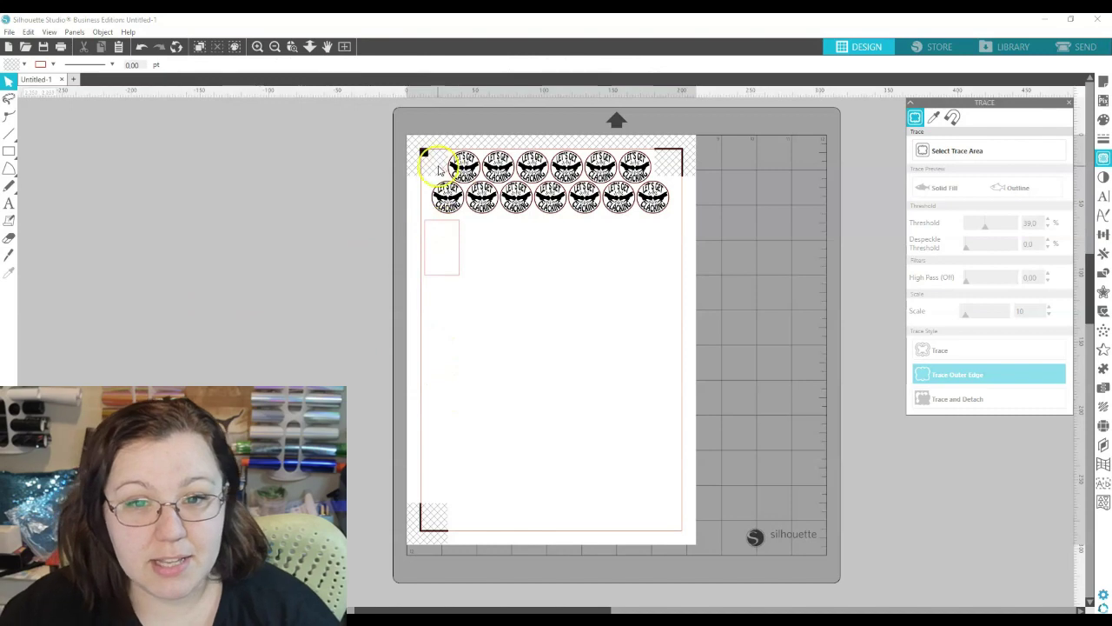
# - Examine how the stickers sit relative to the registration marks, the hatched corner areas and the cut border
pyautogui.click(292, 46)
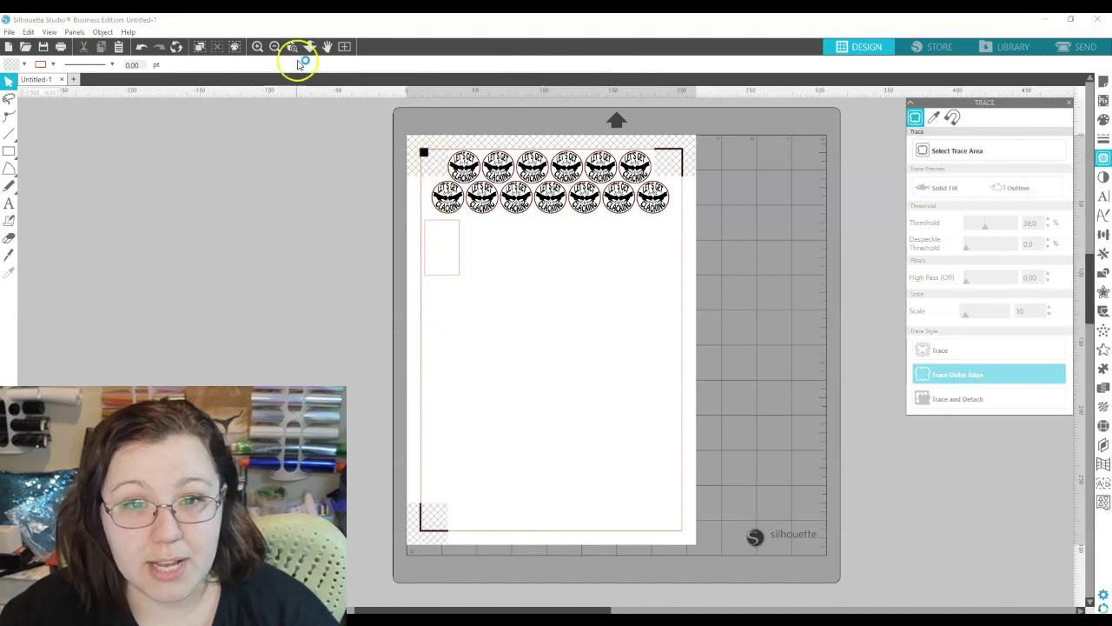
pyautogui.moveTo(402, 112); pyautogui.dragTo(509, 207)
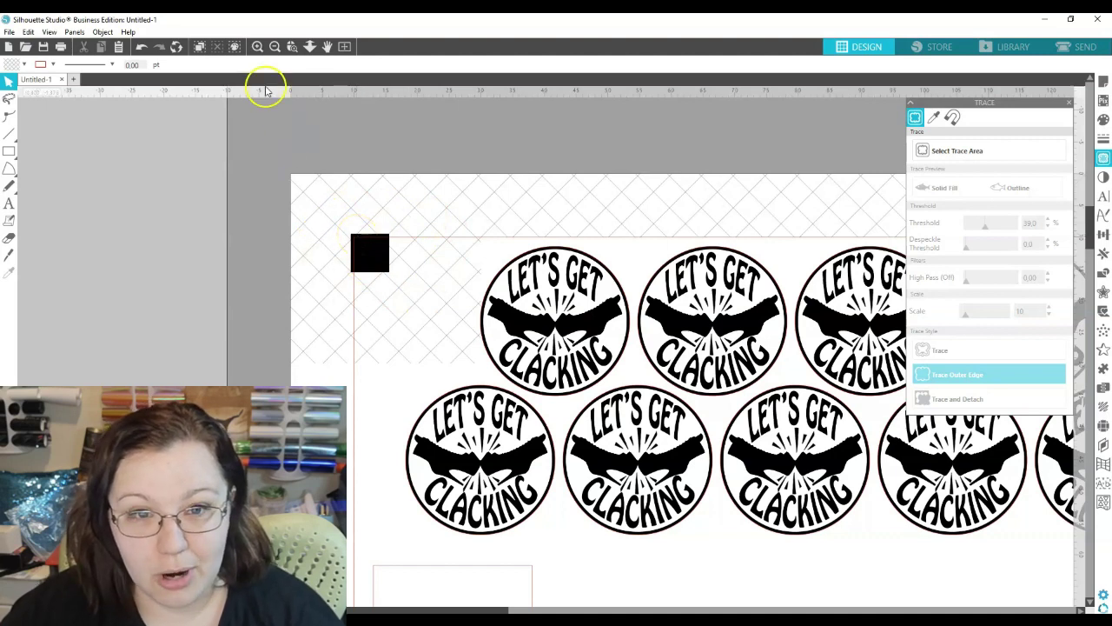
pyautogui.click(275, 48)
pyautogui.click(275, 48)
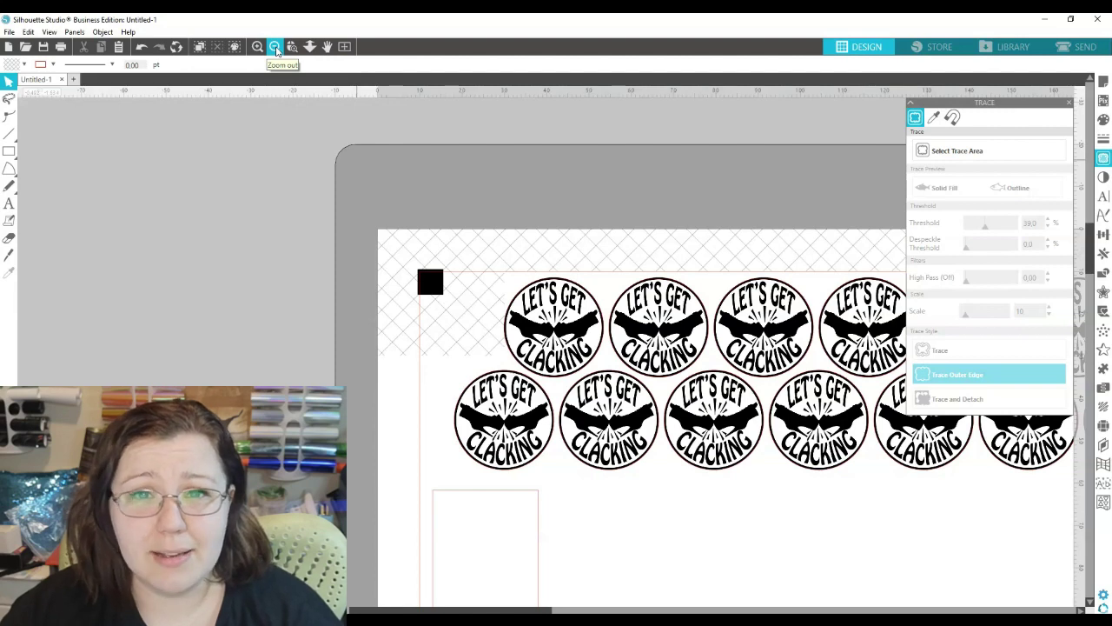
pyautogui.click(275, 48)
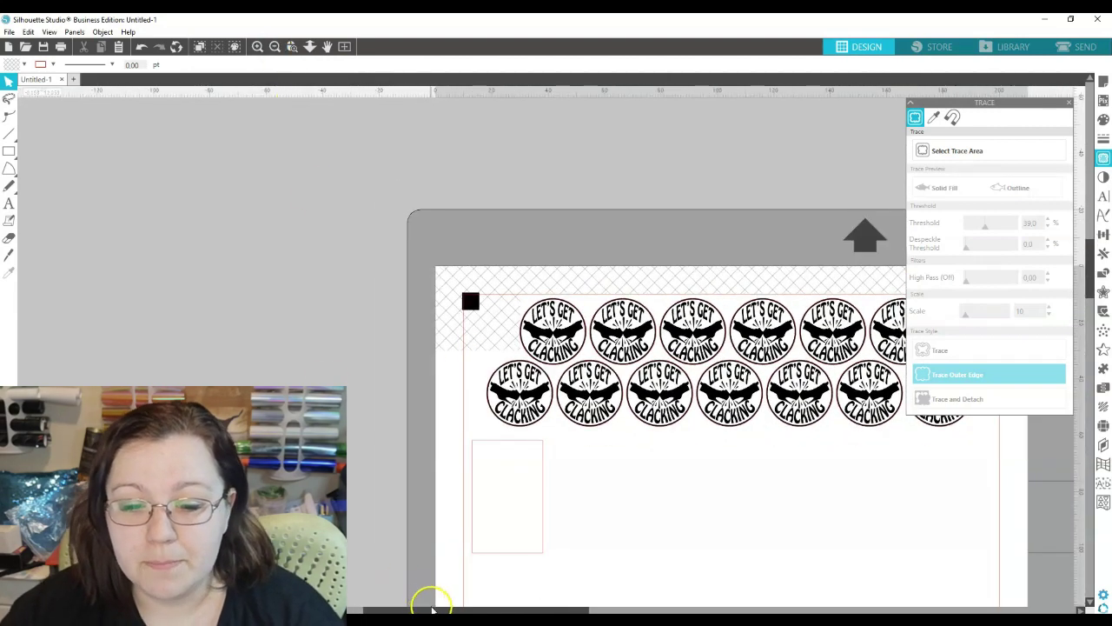
pyautogui.moveTo(492, 611); pyautogui.dragTo(575, 611)
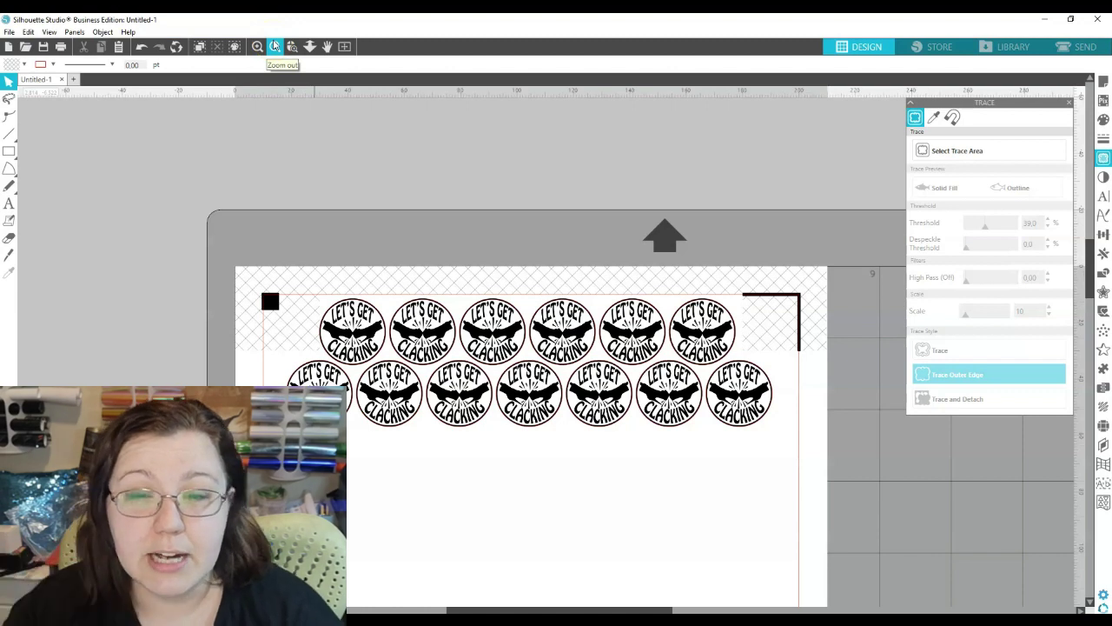
pyautogui.scroll(-2, 224, 149)
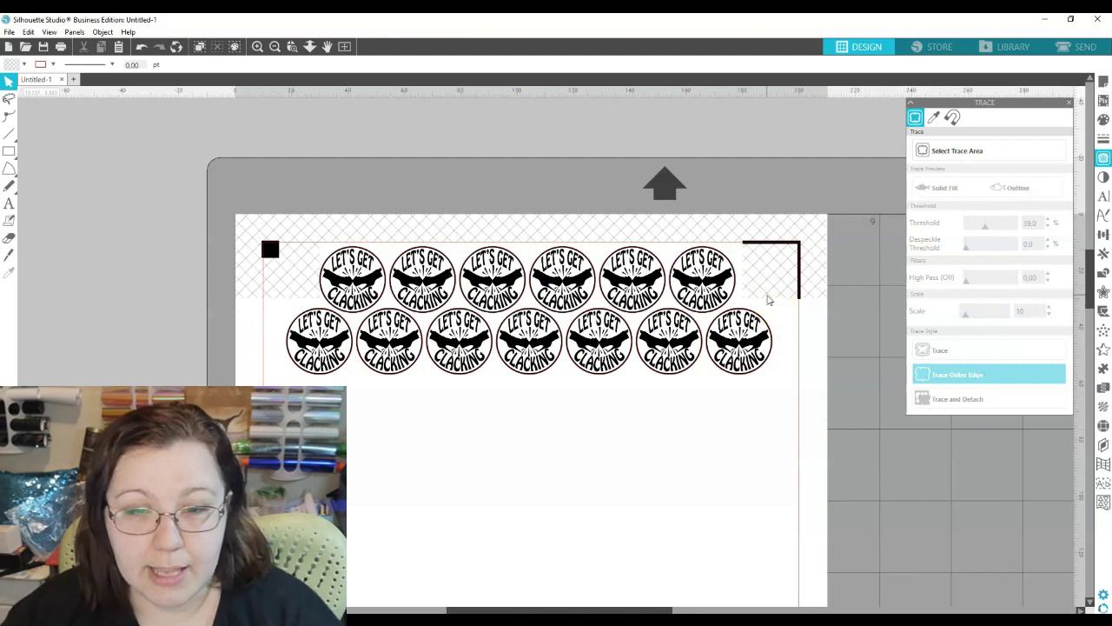
# - Move the second row's first sticker across the left cut border and check its cut line in the Send view
pyautogui.moveTo(320, 351); pyautogui.dragTo(275, 351)
pyautogui.click(325, 343)
pyautogui.click(1065, 45)
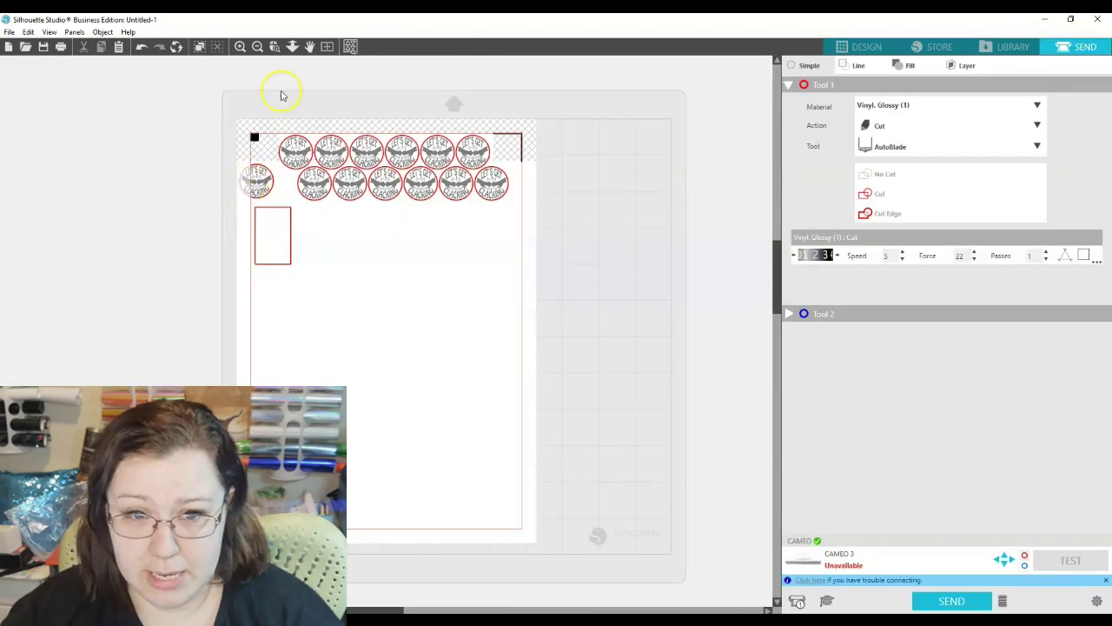
pyautogui.click(240, 46)
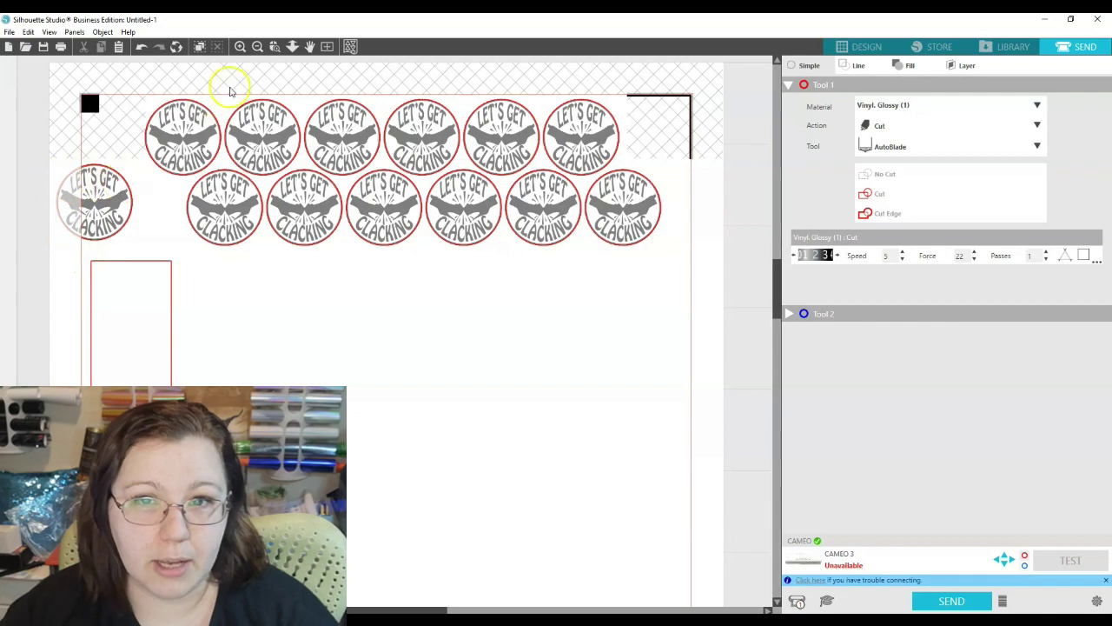
pyautogui.click(861, 46)
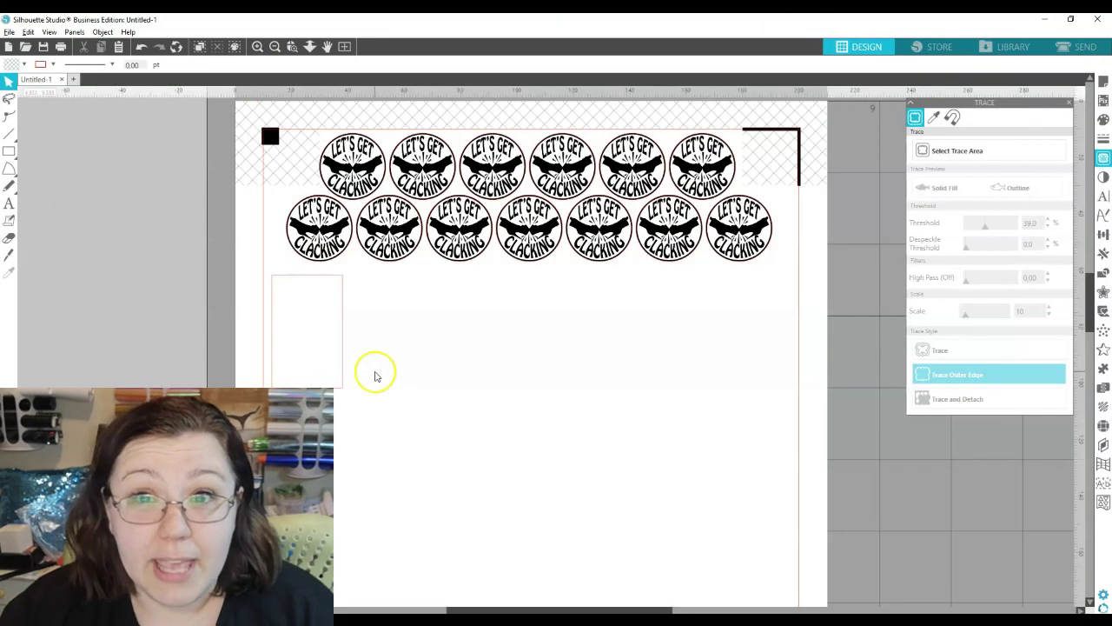
# - Copy the second row's first sticker into the top of the rectangle and shrink the copy to about 1.43 cm
pyautogui.click(305, 236)
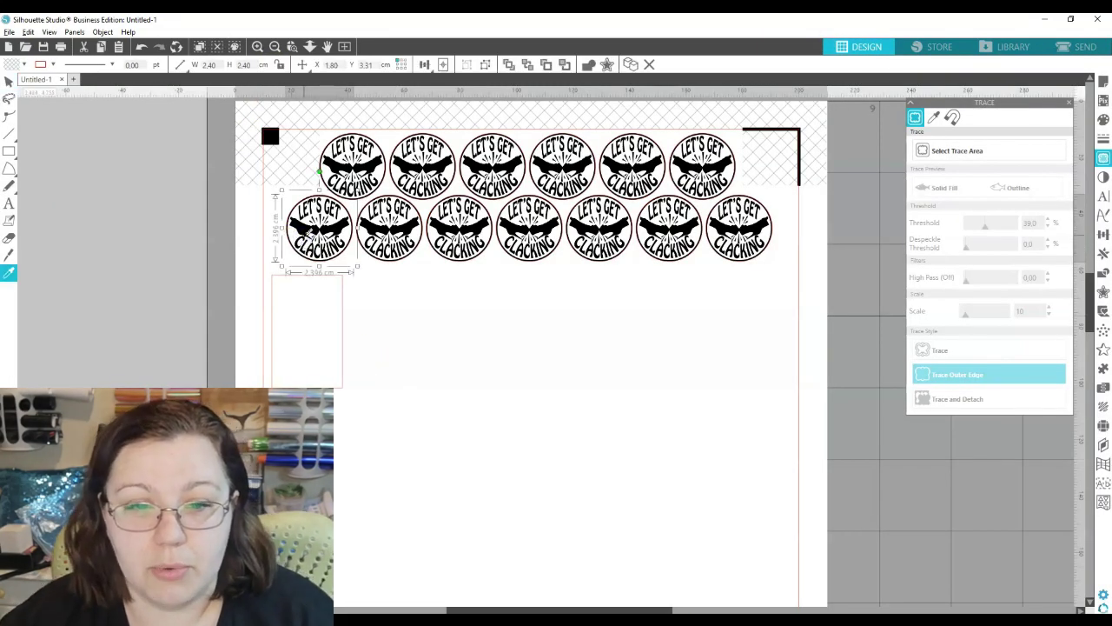
pyautogui.hotkey('ctrl', 'Down')
pyautogui.moveTo(326, 287); pyautogui.dragTo(312, 304)
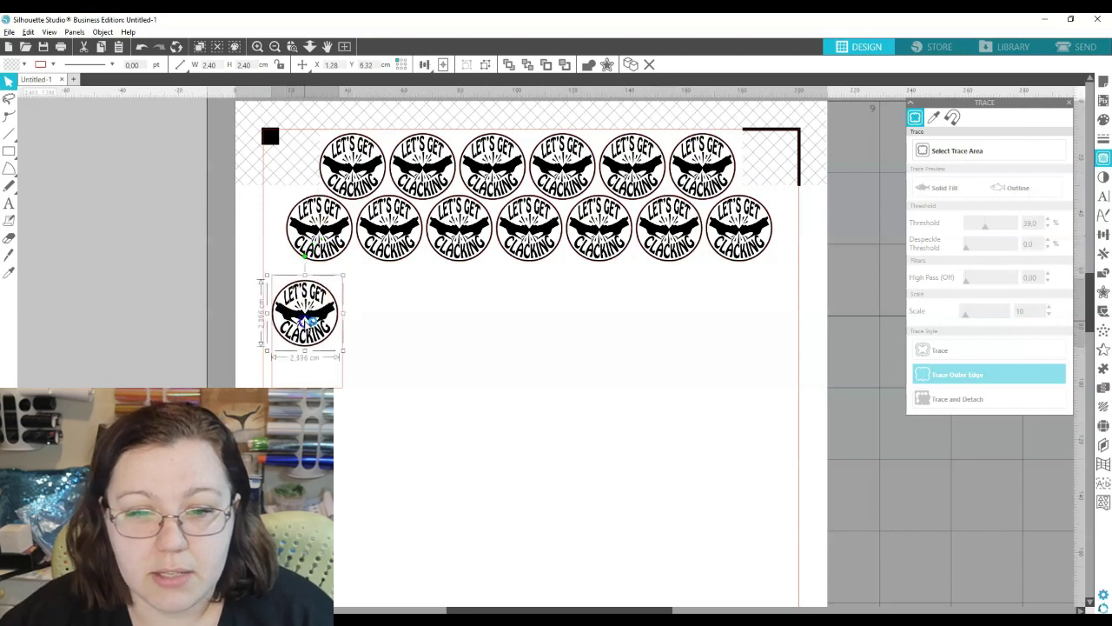
pyautogui.moveTo(342, 354); pyautogui.dragTo(312, 312)
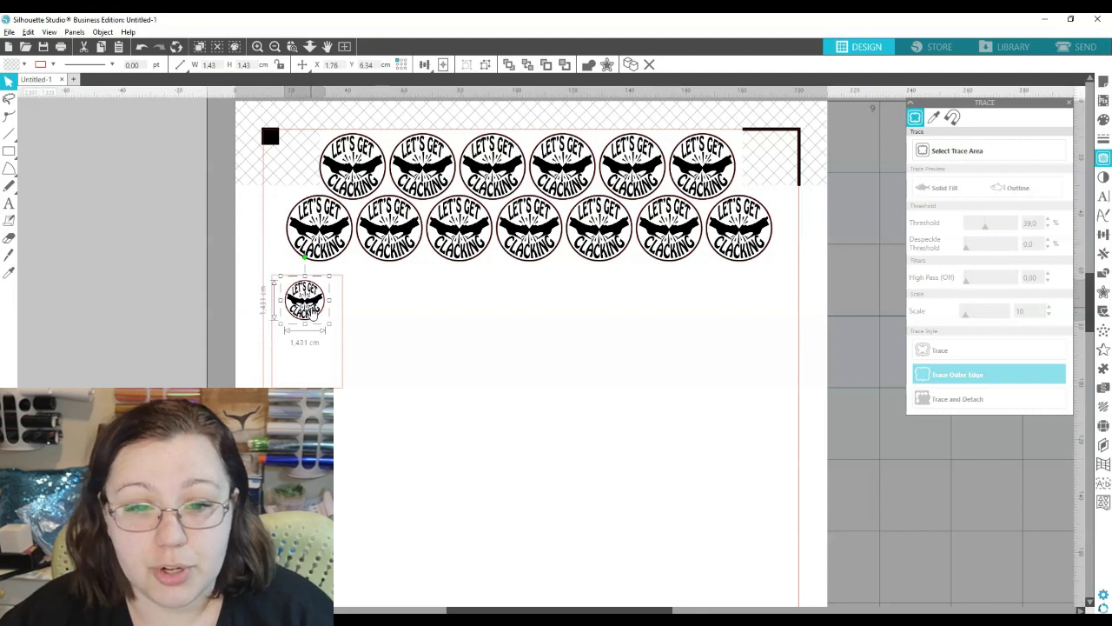
# - Ungroup the small sticker, remove its circular cut line and shrink the logo to about 1.29 cm inside the rectangle
pyautogui.rightClick(312, 313)
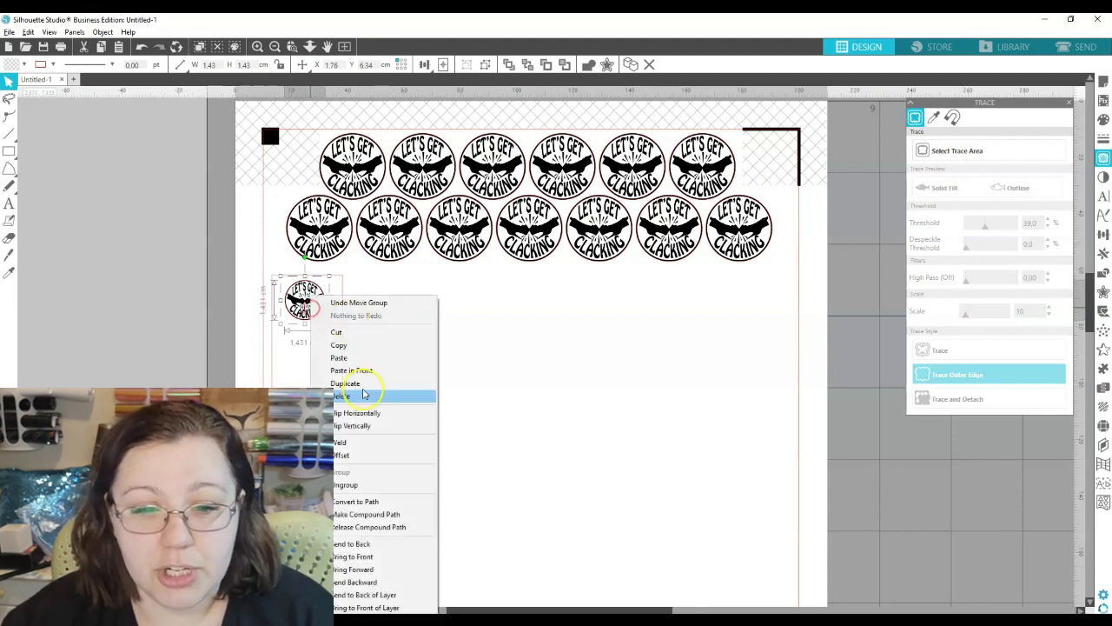
pyautogui.click(340, 485)
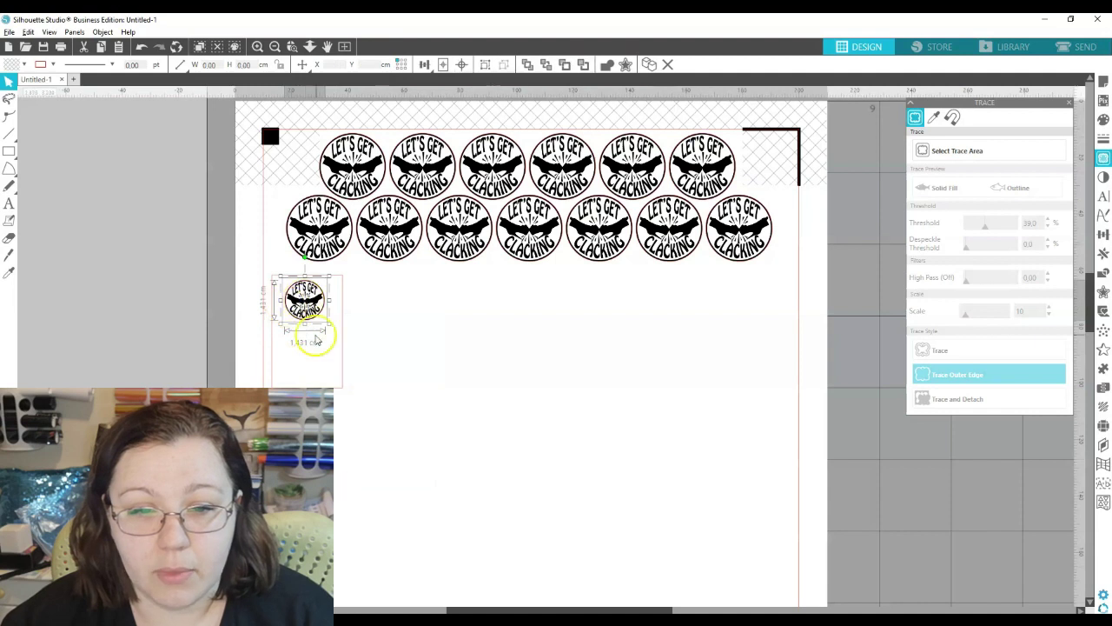
pyautogui.click(413, 323)
pyautogui.moveTo(297, 302)
pyautogui.mouseDown()
pyautogui.moveTo(343, 301)
pyautogui.moveTo(354, 315)
pyautogui.moveTo(311, 314)
pyautogui.mouseUp()
pyautogui.click(308, 316)
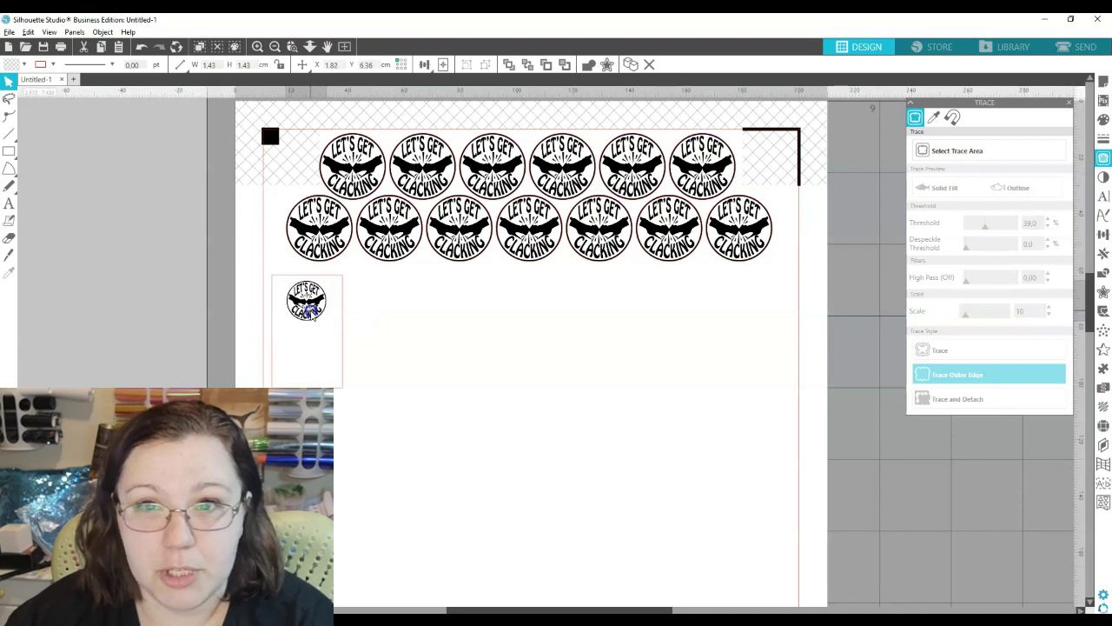
pyautogui.click(327, 318)
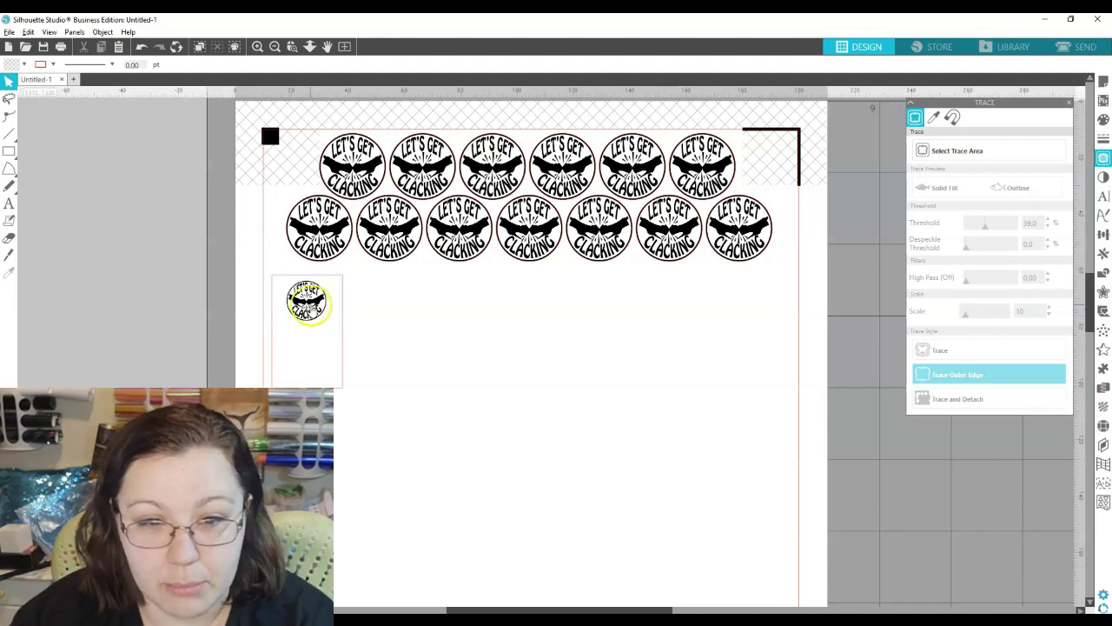
pyautogui.click(322, 289)
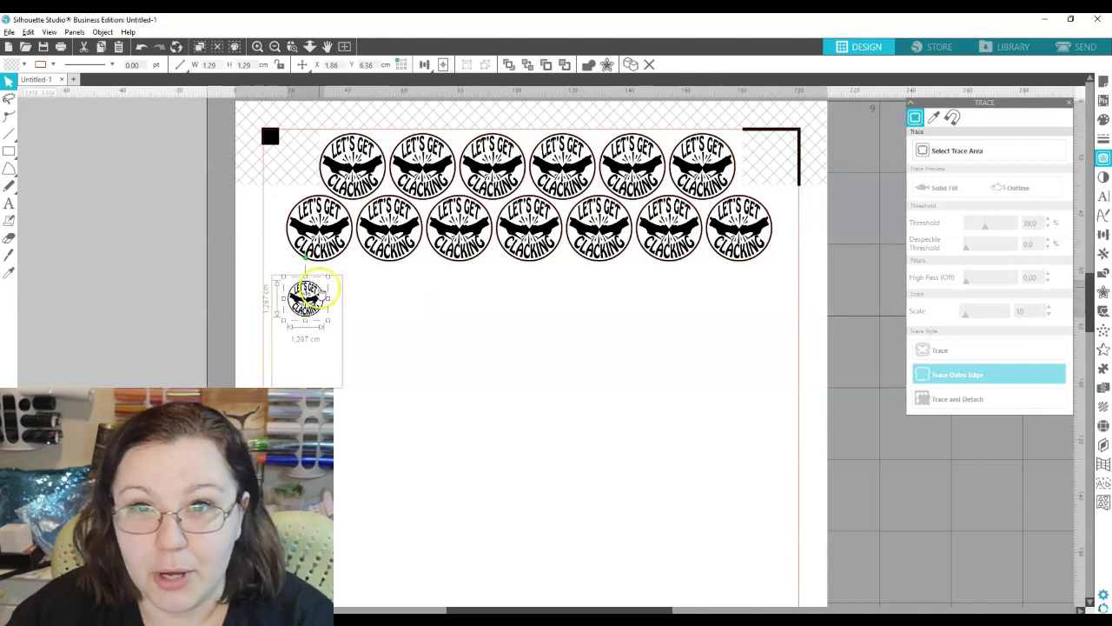
# - Add the two-line text "Gold Holo" over the rectangular label beneath the second sticker row
pyautogui.click(9, 203)
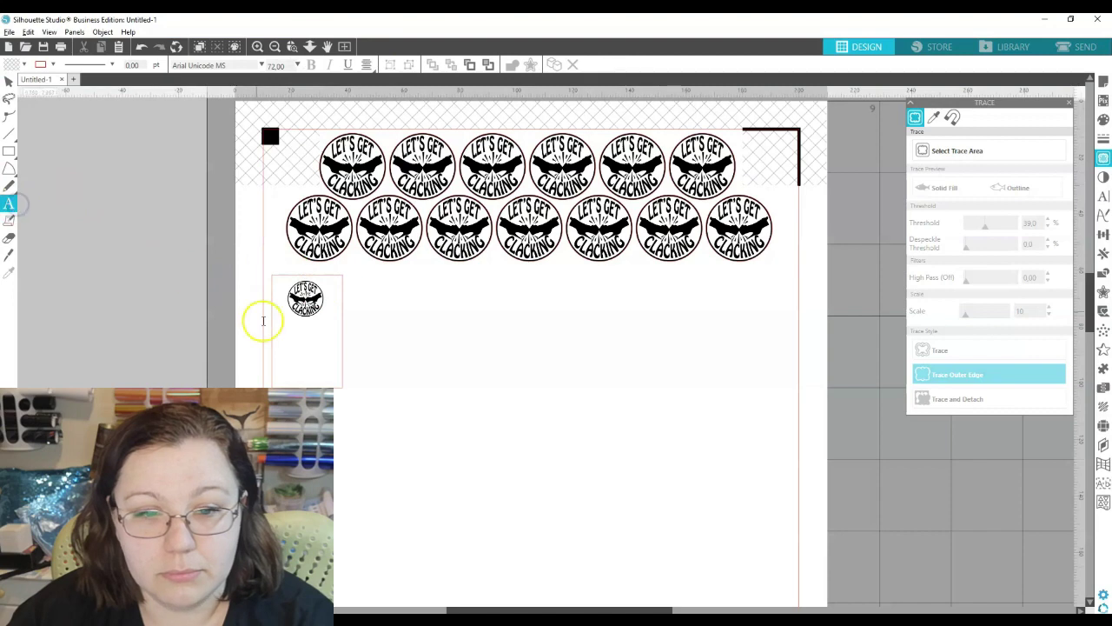
pyautogui.click(292, 340)
pyautogui.press('Escape')
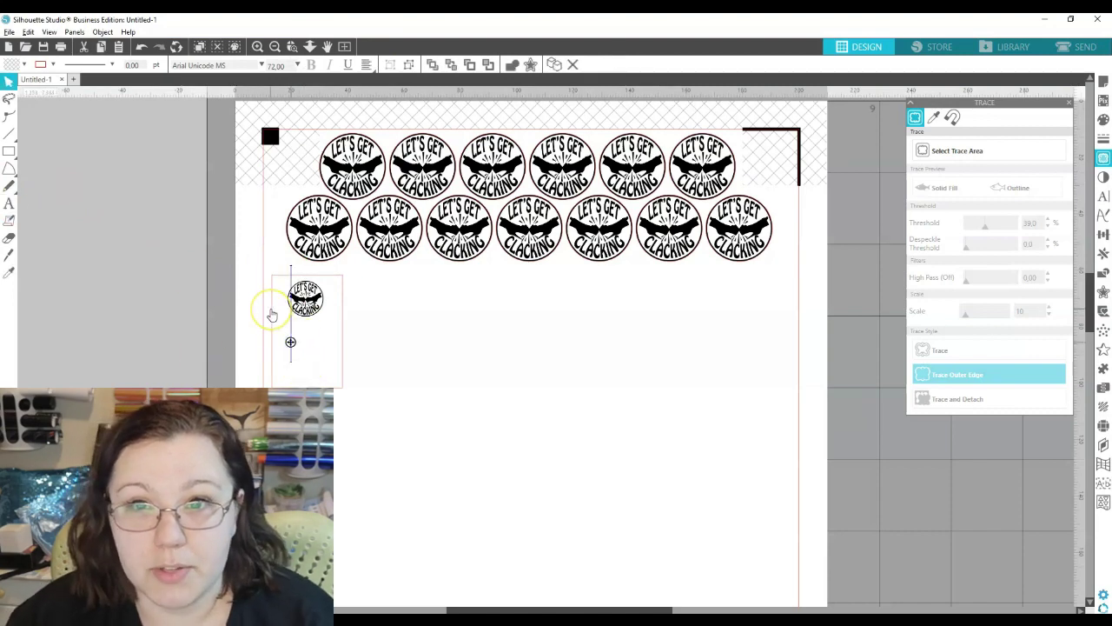
pyautogui.write('Gold')
pyautogui.press('Return')
pyautogui.write('Colo')
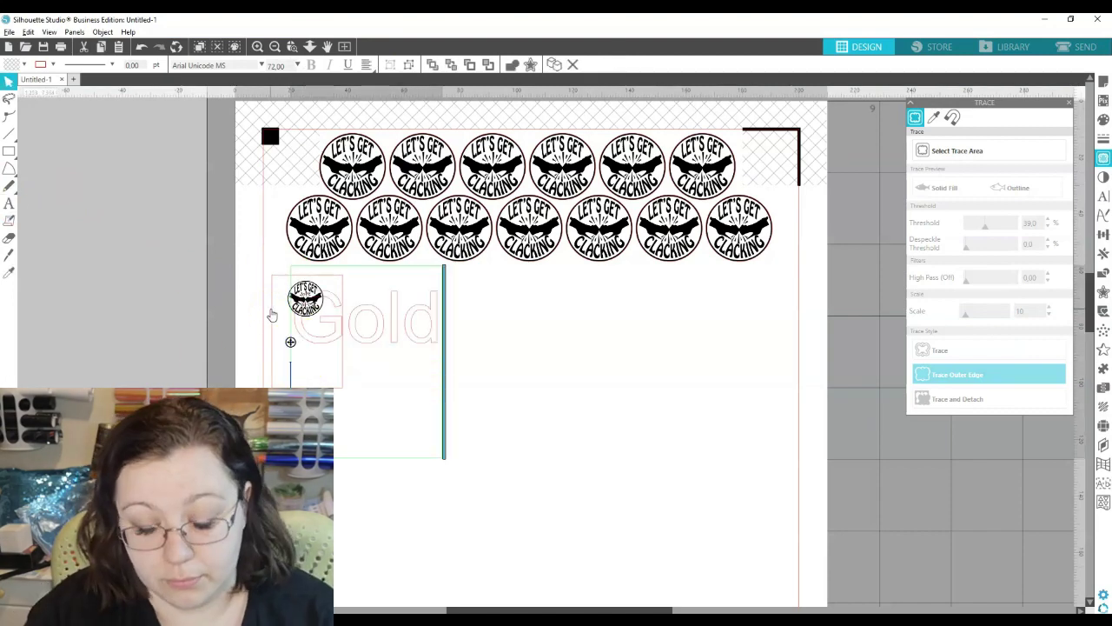
pyautogui.press('Escape')
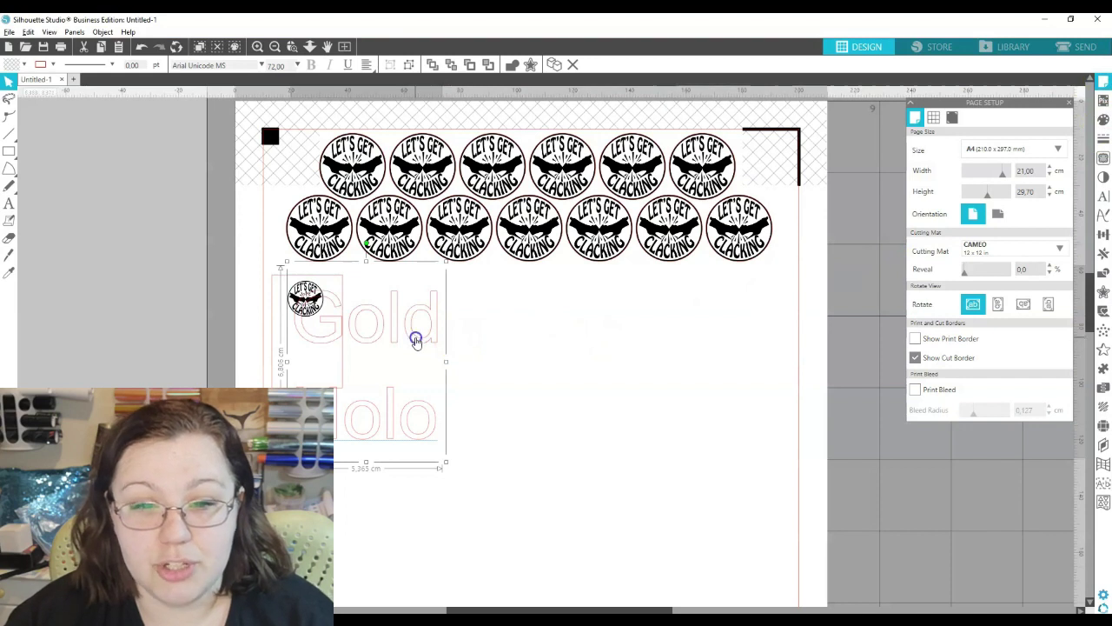
# - Change the font of the whole Gold Holo text to Hobo Std
pyautogui.doubleClick(416, 340)
pyautogui.hotkey('ctrl', 'a')
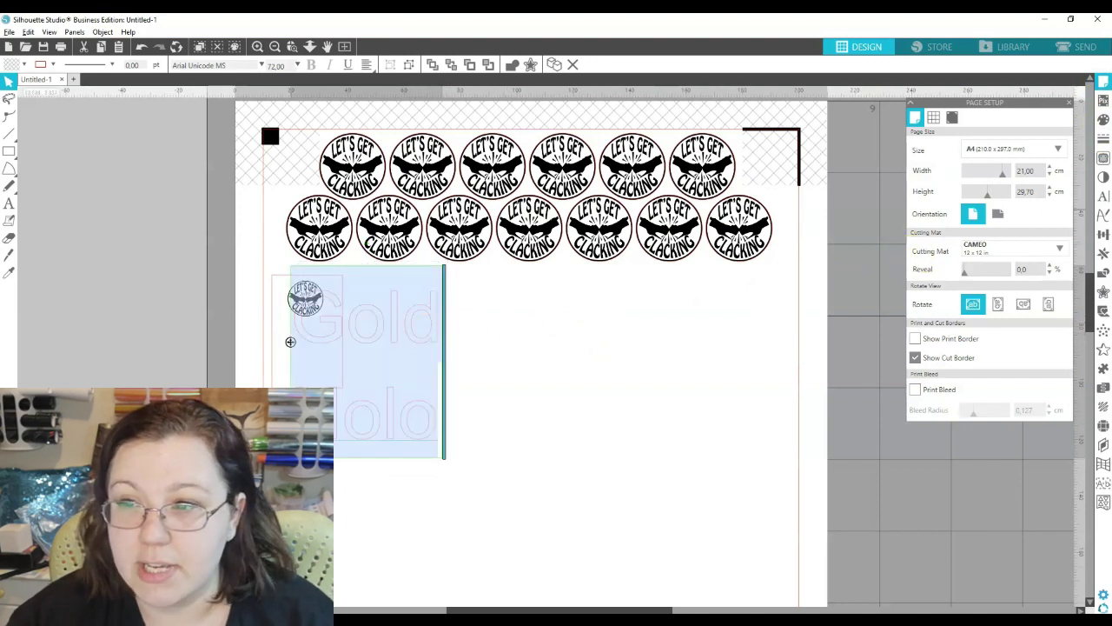
pyautogui.click(1102, 196)
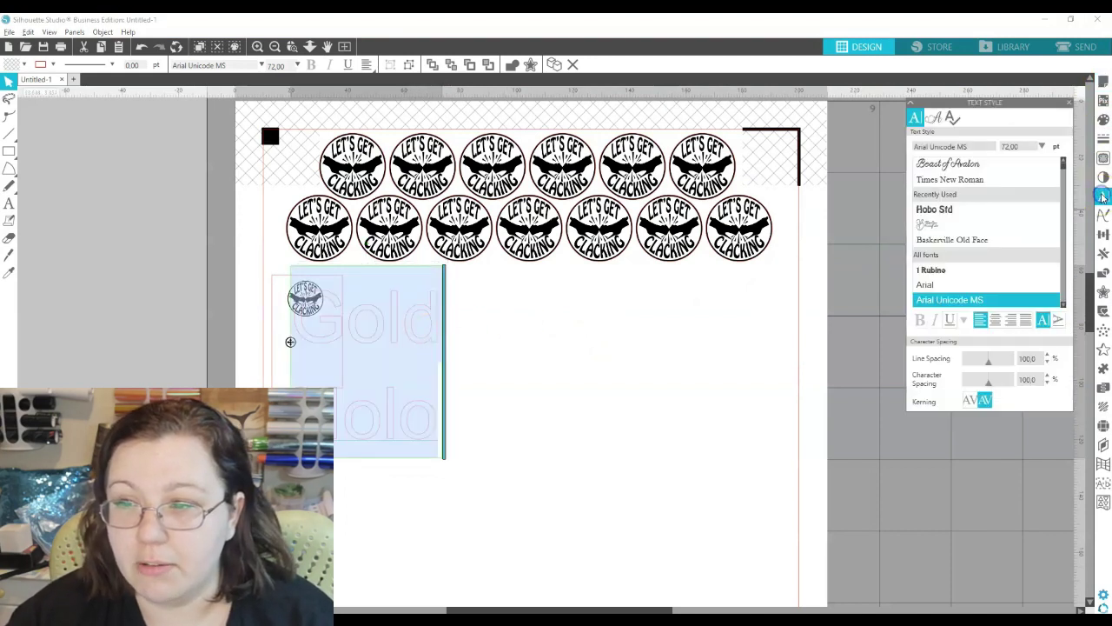
pyautogui.click(936, 214)
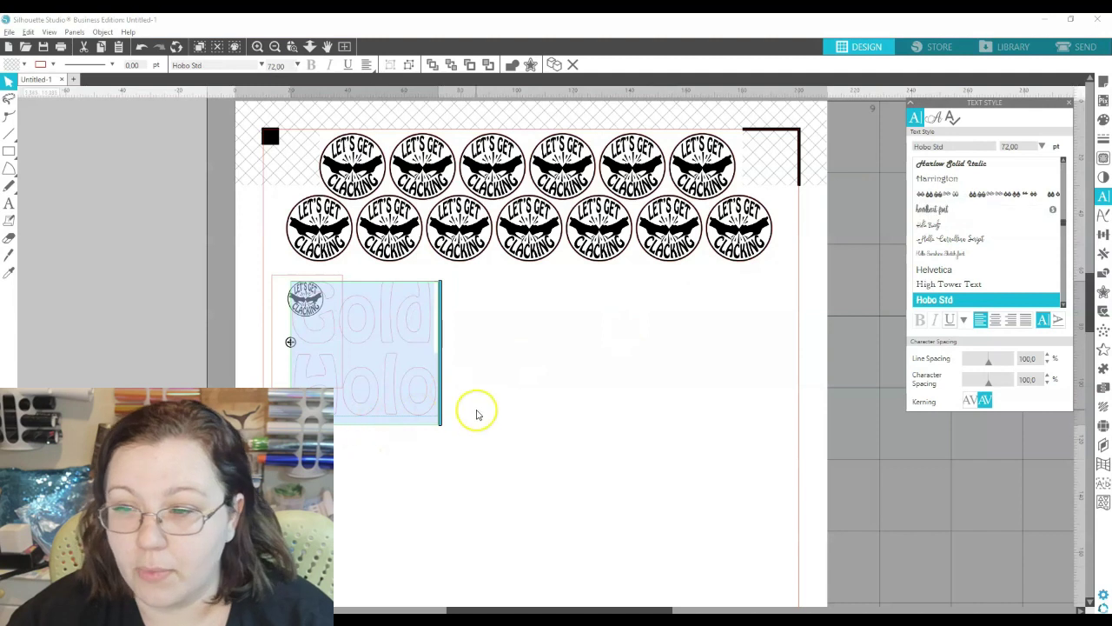
pyautogui.click(472, 412)
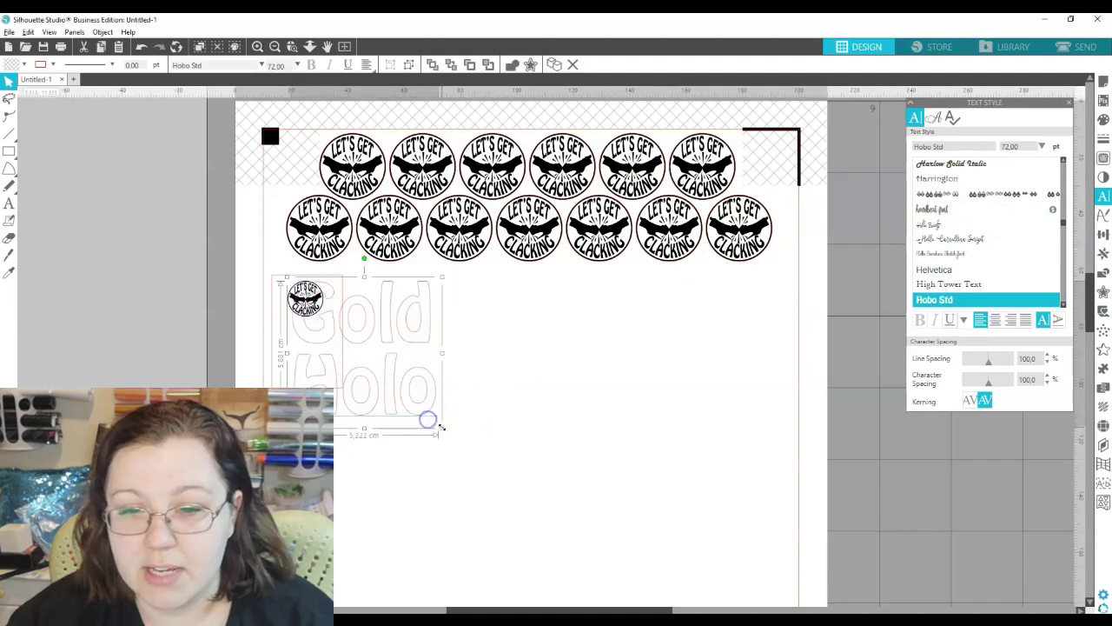
# - Shrink the text to about 2 by 1.94 cm below the small logo and centre all the label's parts on one vertical axis
pyautogui.moveTo(391, 372); pyautogui.dragTo(330, 376)
pyautogui.moveTo(564, 408); pyautogui.dragTo(306, 291)
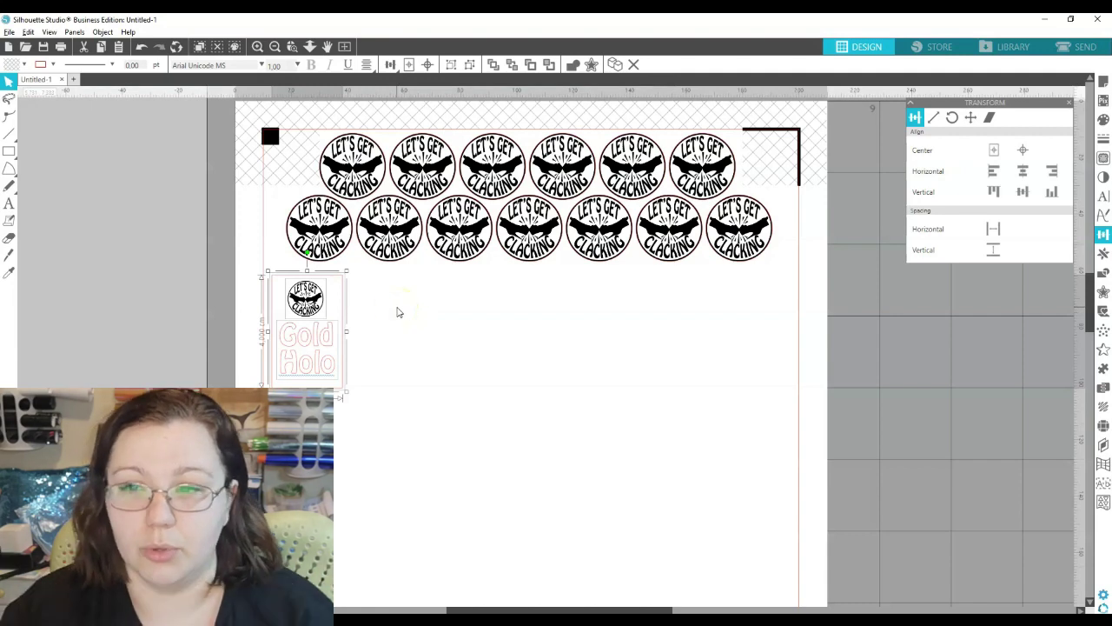
pyautogui.click(1023, 171)
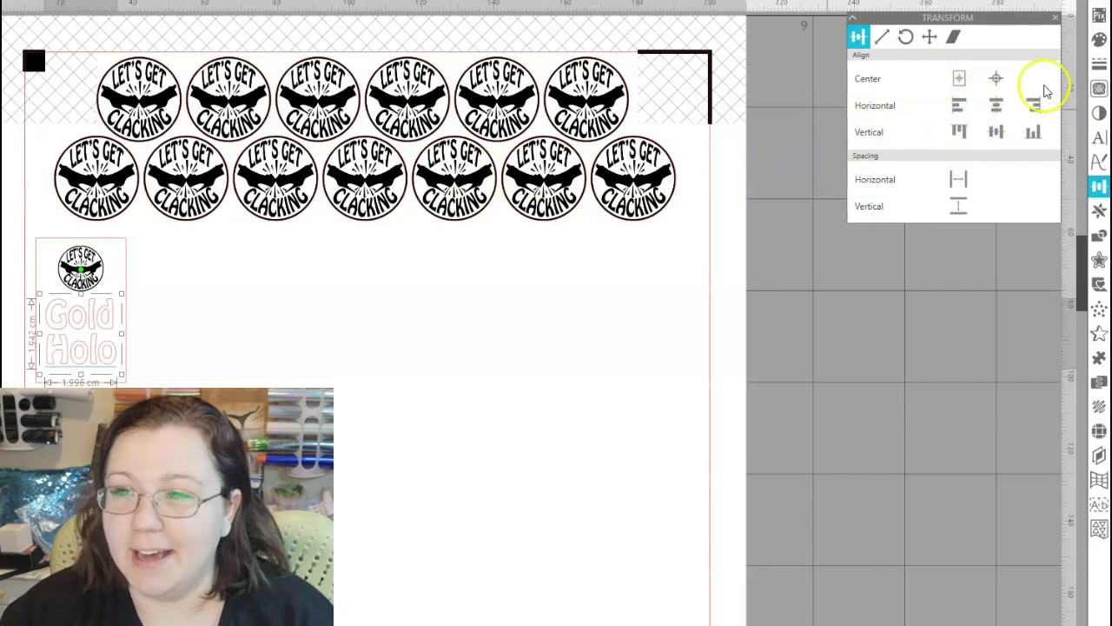
# - Fill the Gold Holo text with the rainbow gradient and rotate the gradient to 30 degrees
pyautogui.click(1100, 41)
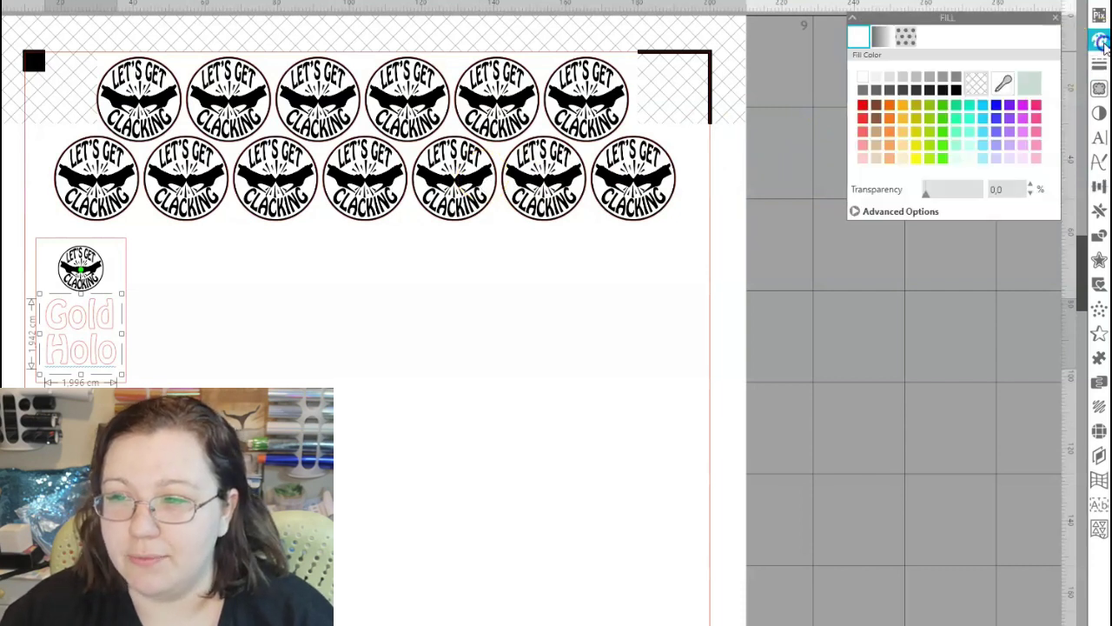
pyautogui.click(880, 39)
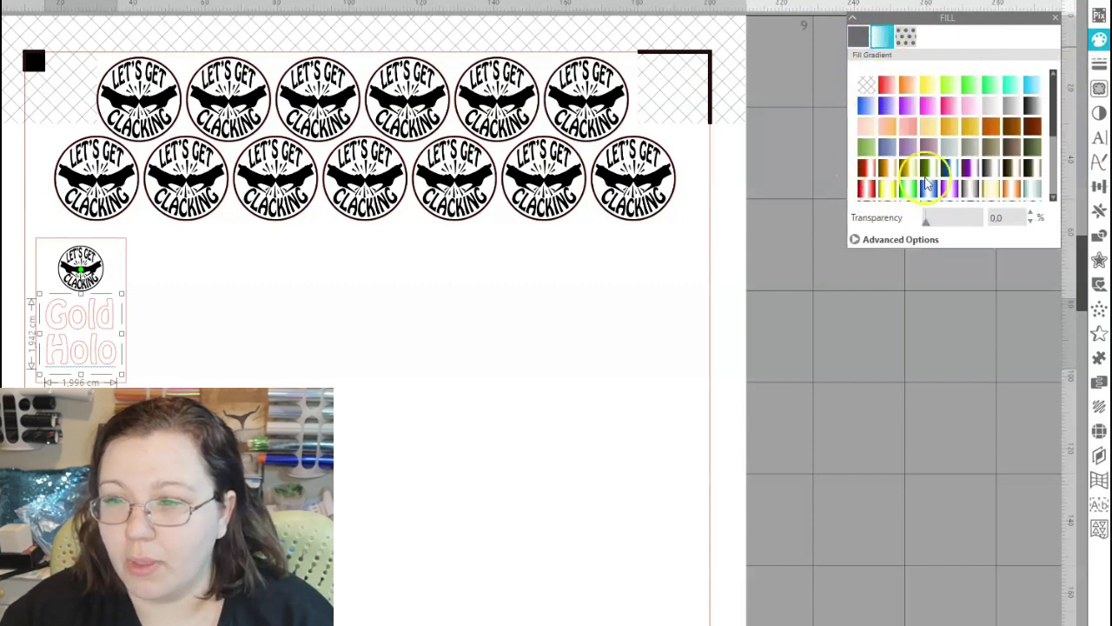
pyautogui.scroll(-2, 1016, 170)
pyautogui.scroll(-2, 1015, 167)
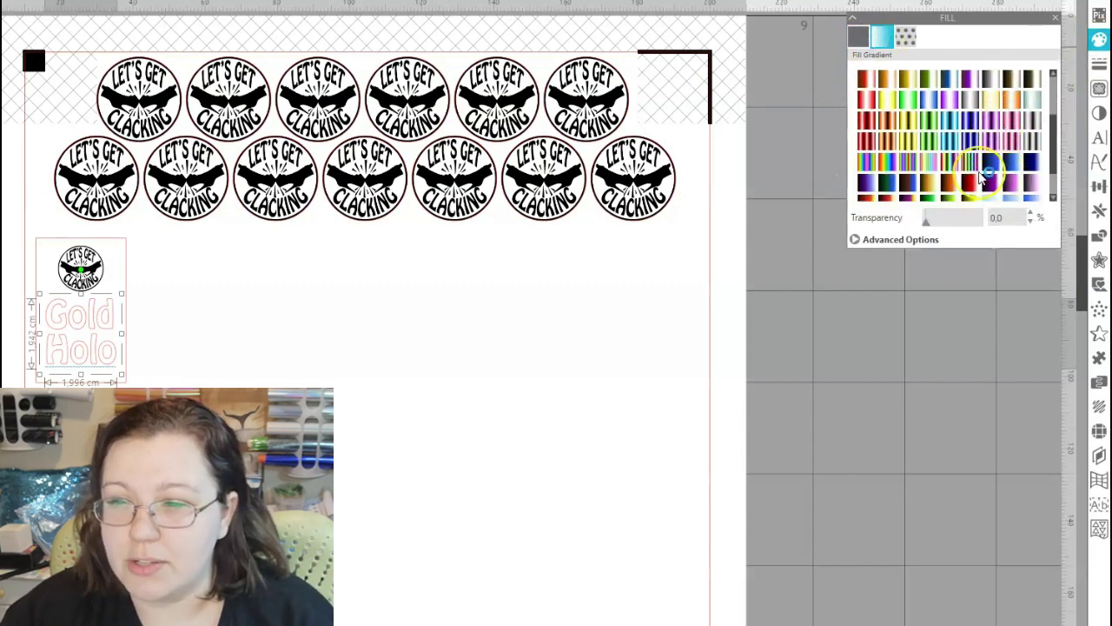
pyautogui.click(953, 163)
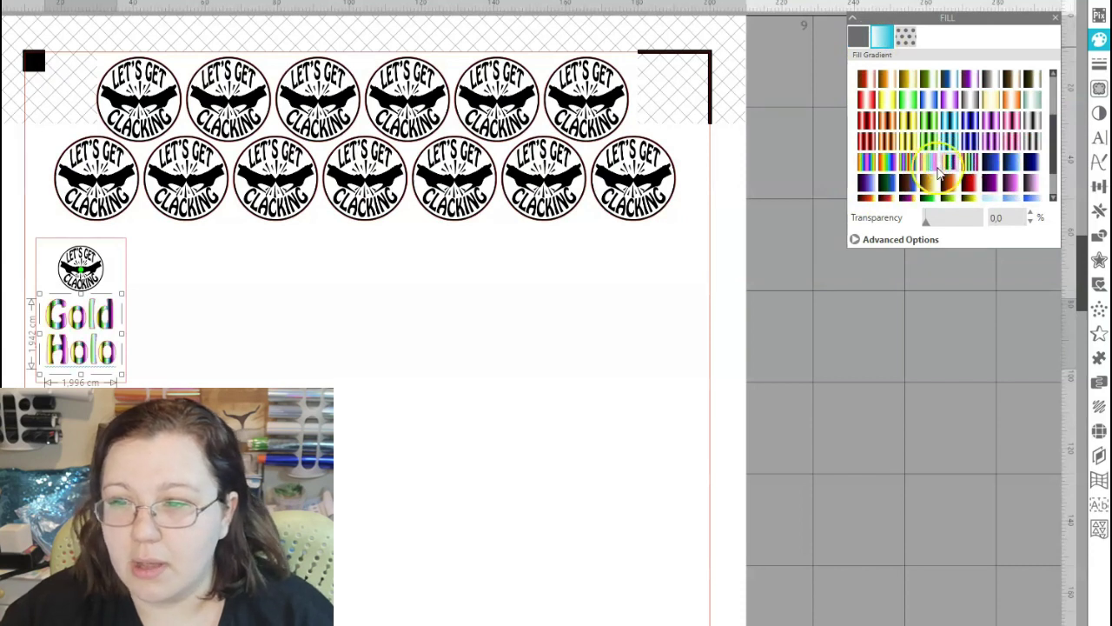
pyautogui.click(932, 165)
pyautogui.click(910, 165)
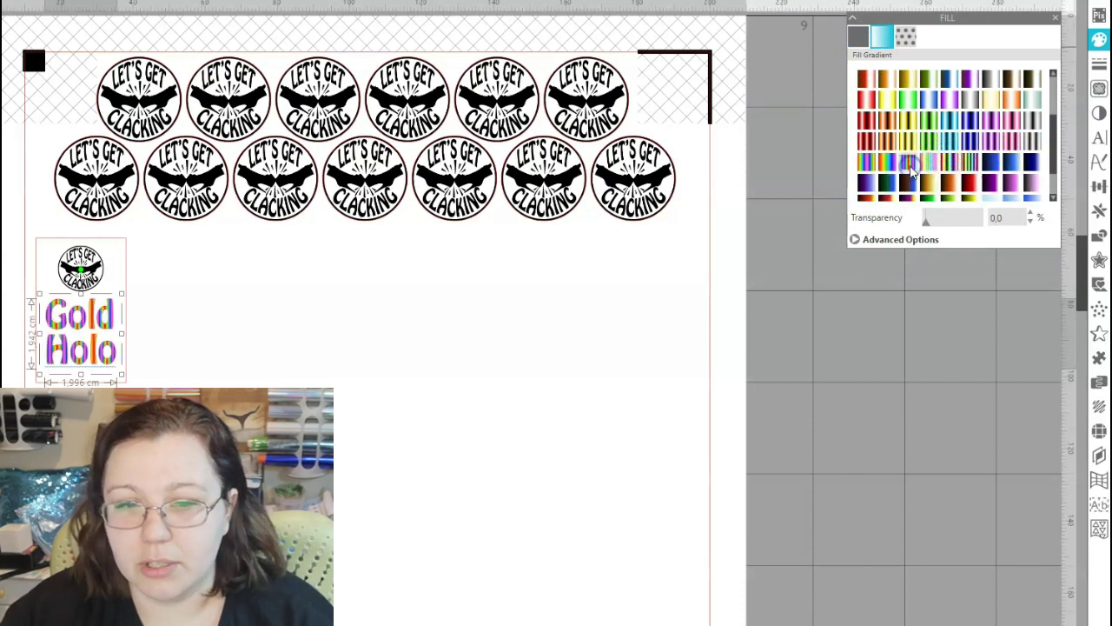
pyautogui.click(898, 165)
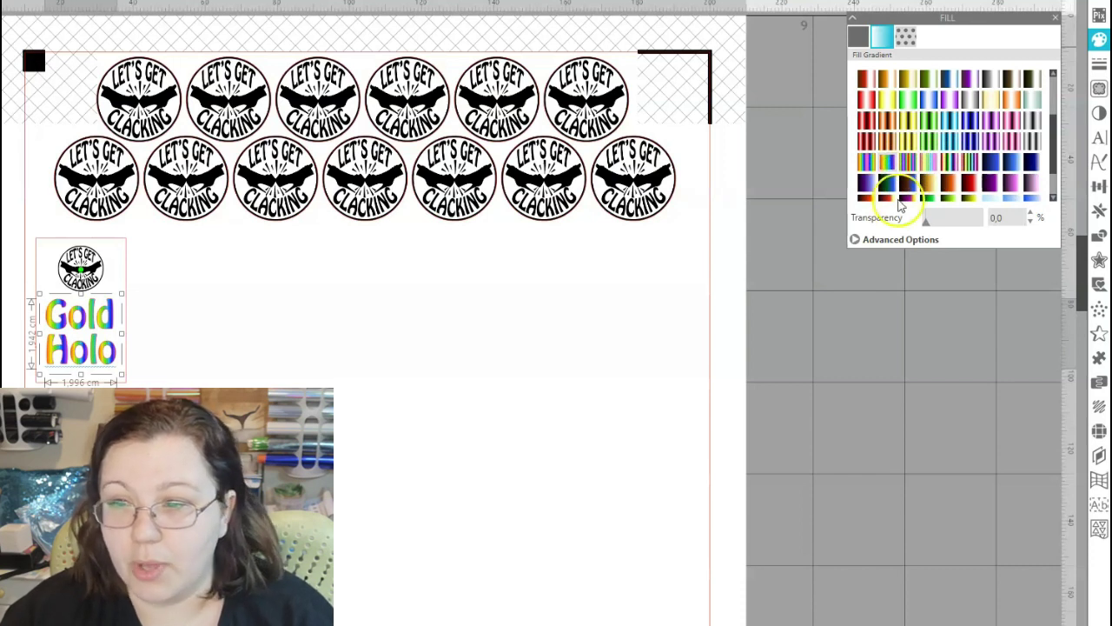
pyautogui.click(855, 241)
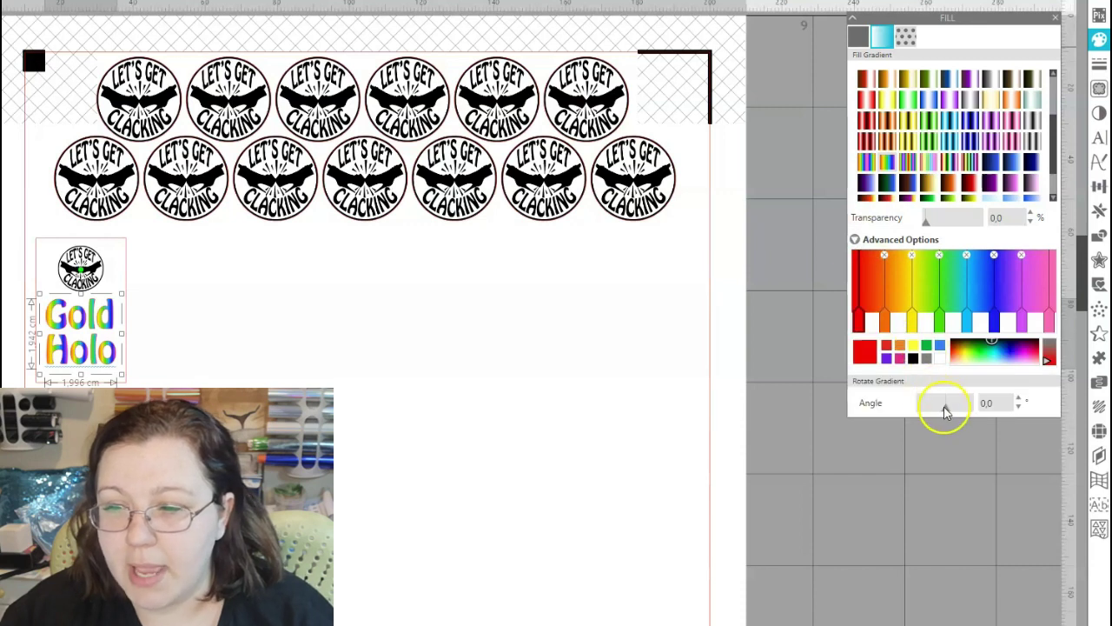
pyautogui.moveTo(947, 413); pyautogui.dragTo(951, 415)
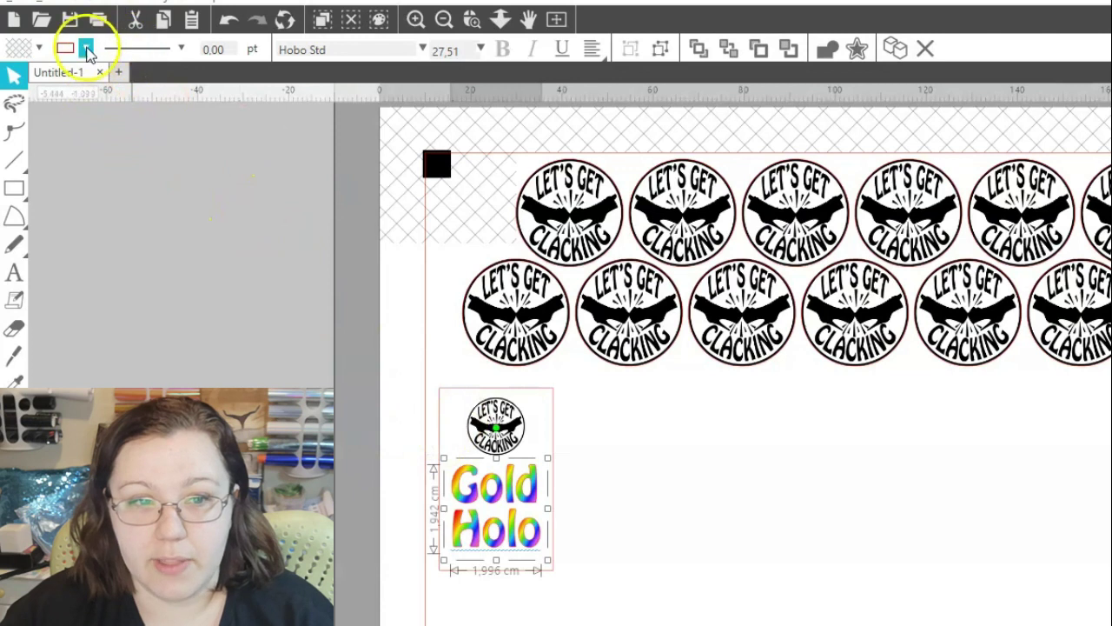
# - Give the Gold Holo text a black outline 0.25 pt thick
pyautogui.click(87, 50)
pyautogui.click(213, 89)
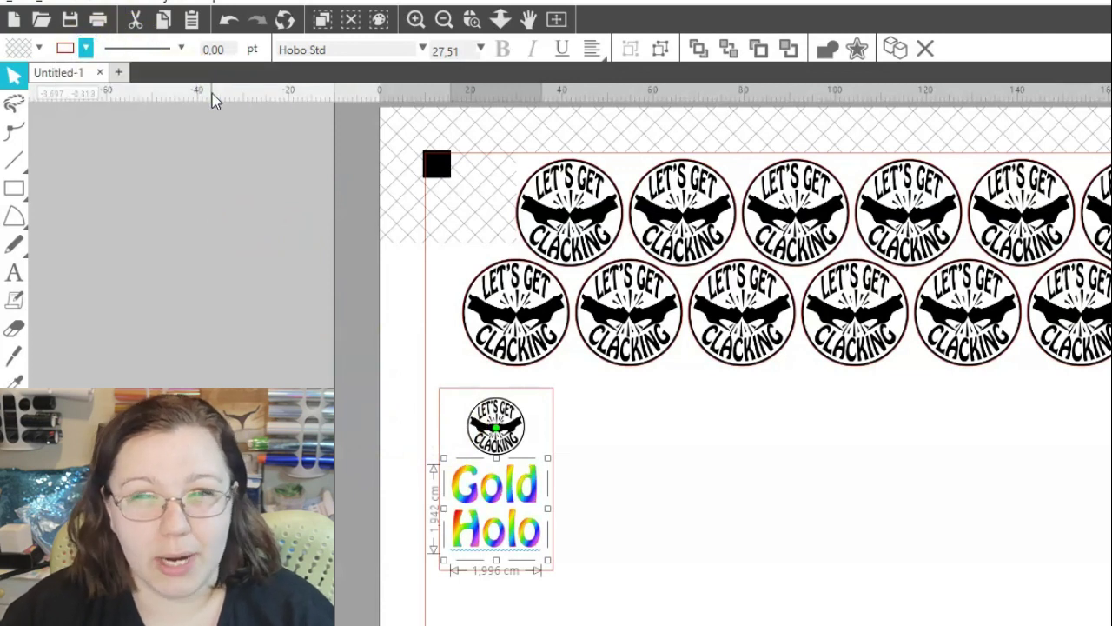
pyautogui.click(86, 51)
pyautogui.click(184, 94)
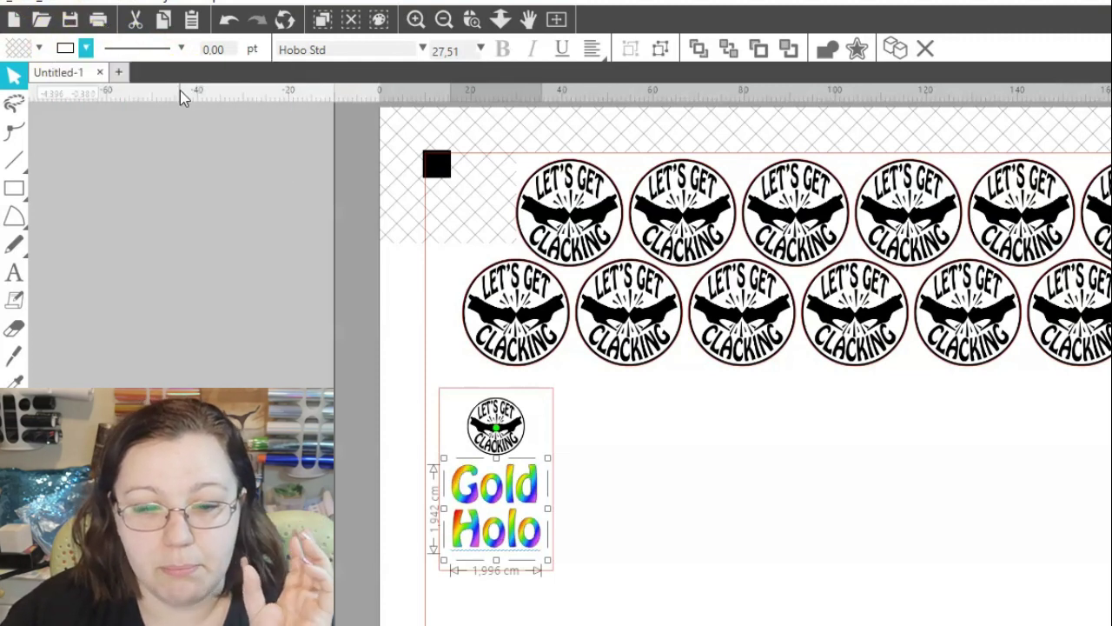
pyautogui.click(215, 51)
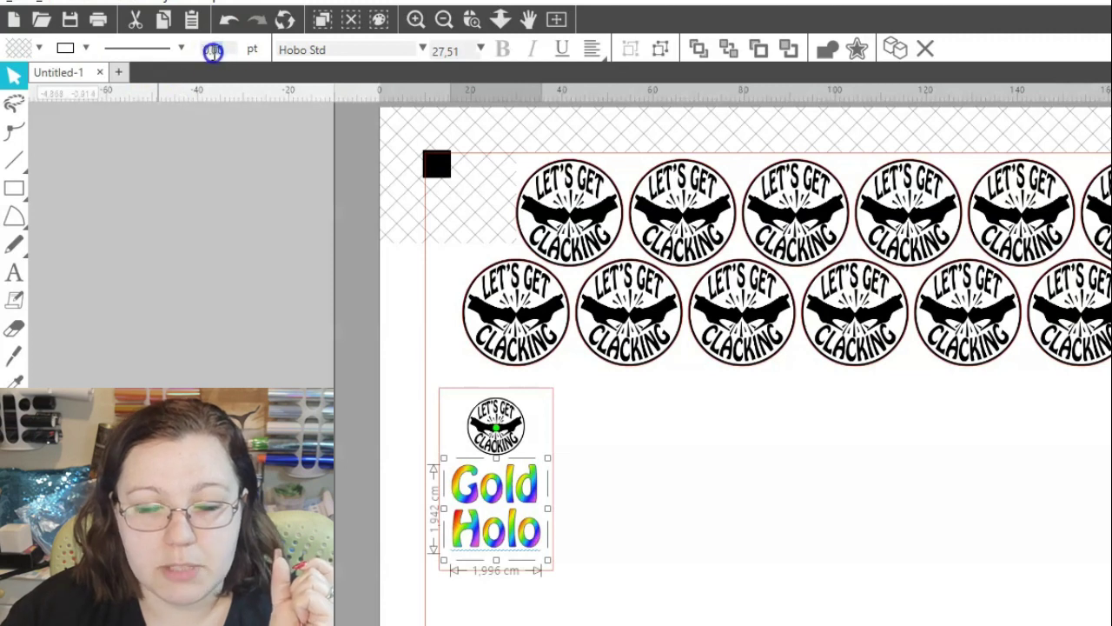
pyautogui.click(224, 65)
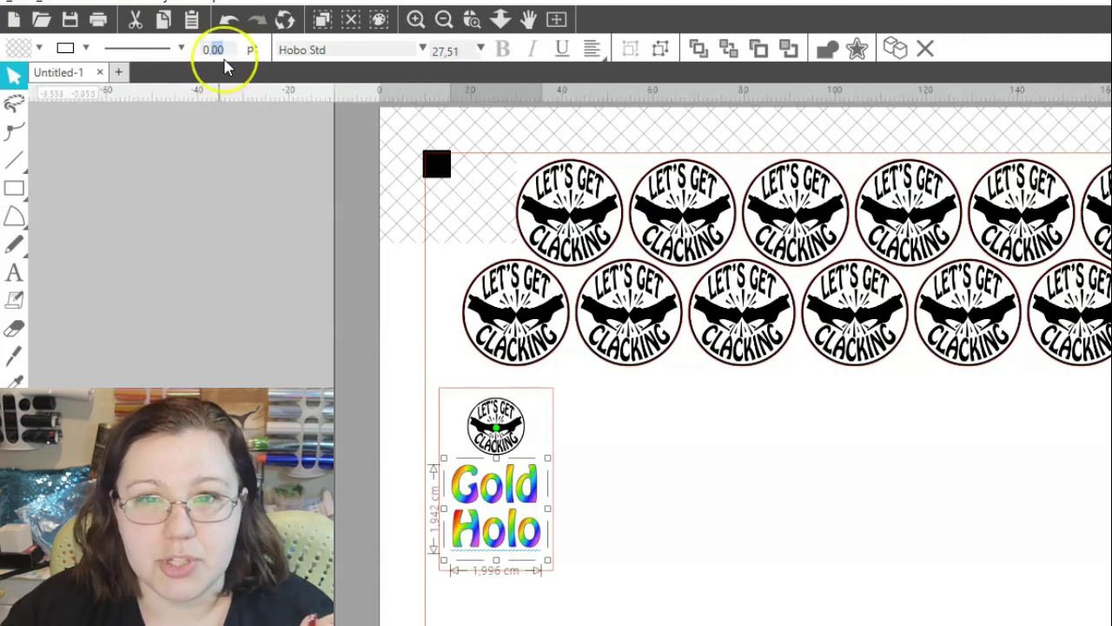
pyautogui.write('0,25')
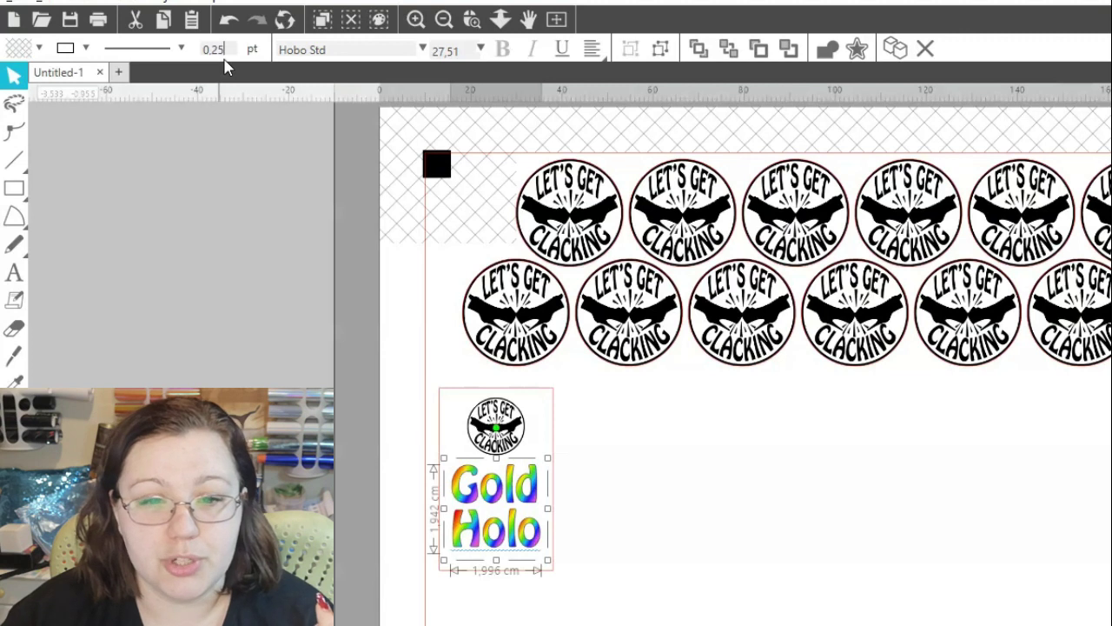
pyautogui.click(603, 431)
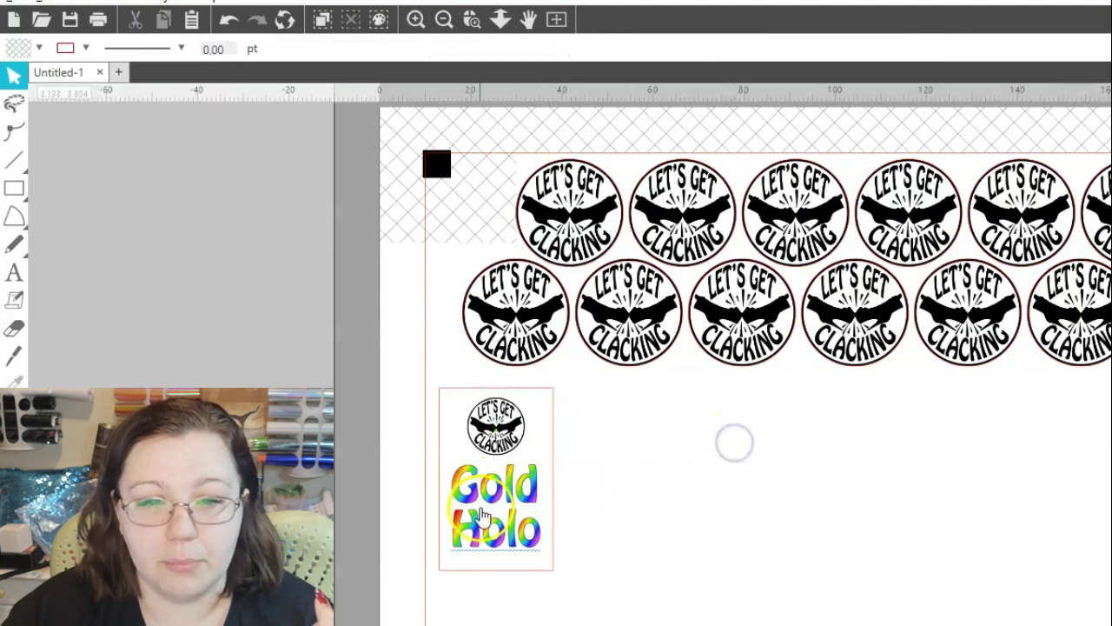
pyautogui.click(511, 525)
pyautogui.click(683, 501)
pyautogui.click(521, 540)
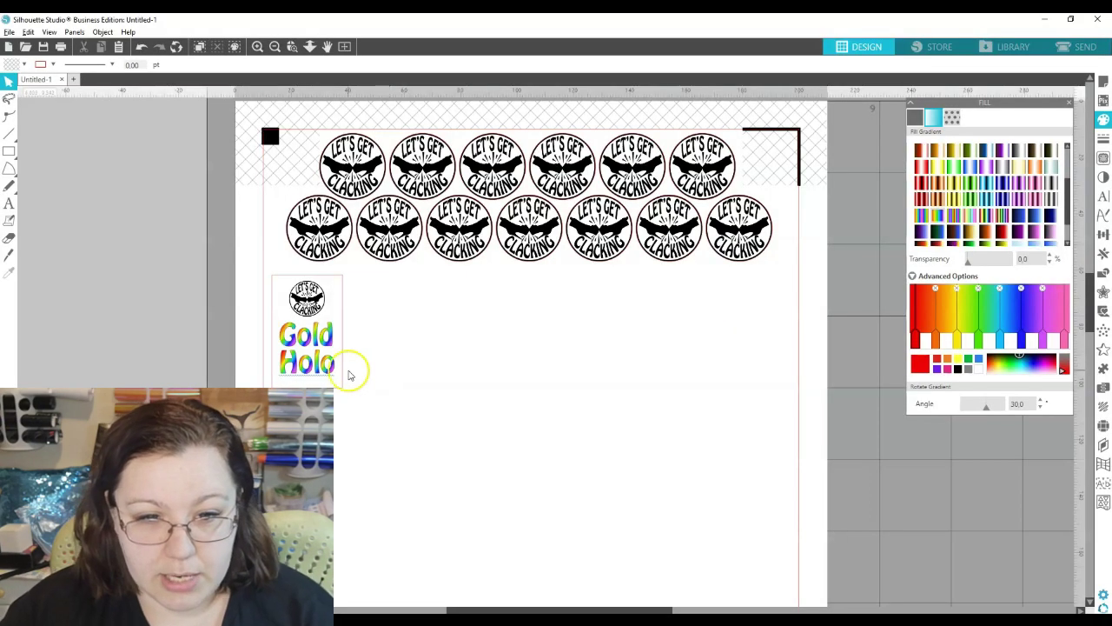
pyautogui.click(398, 372)
pyautogui.click(393, 367)
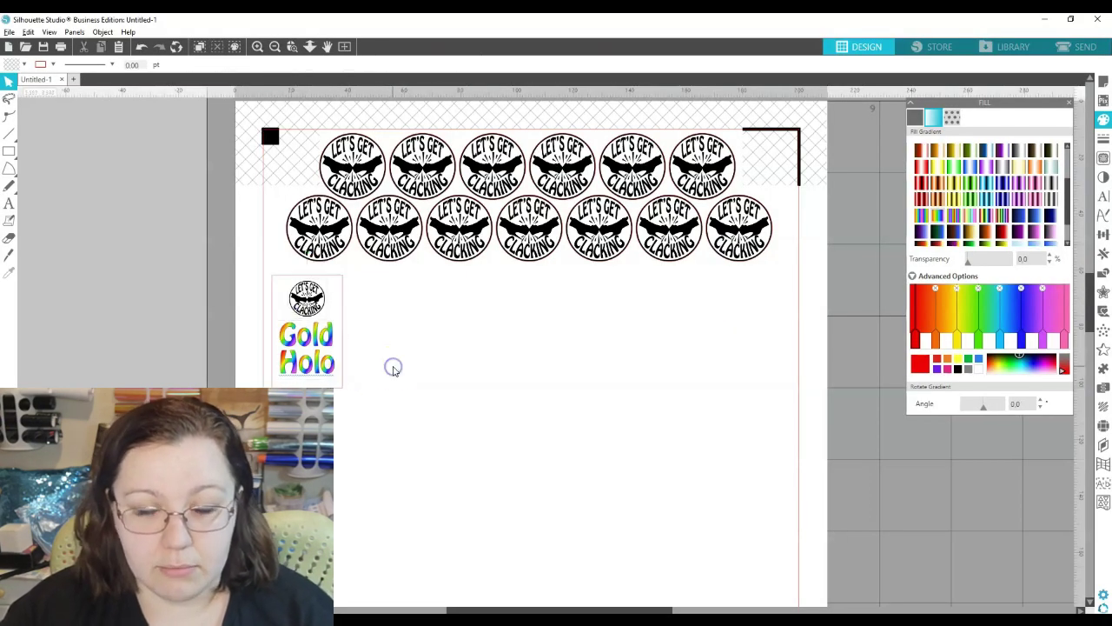
# - Set the Gold Holo text to No Cut in the Send settings and return to the design view
pyautogui.click(306, 361)
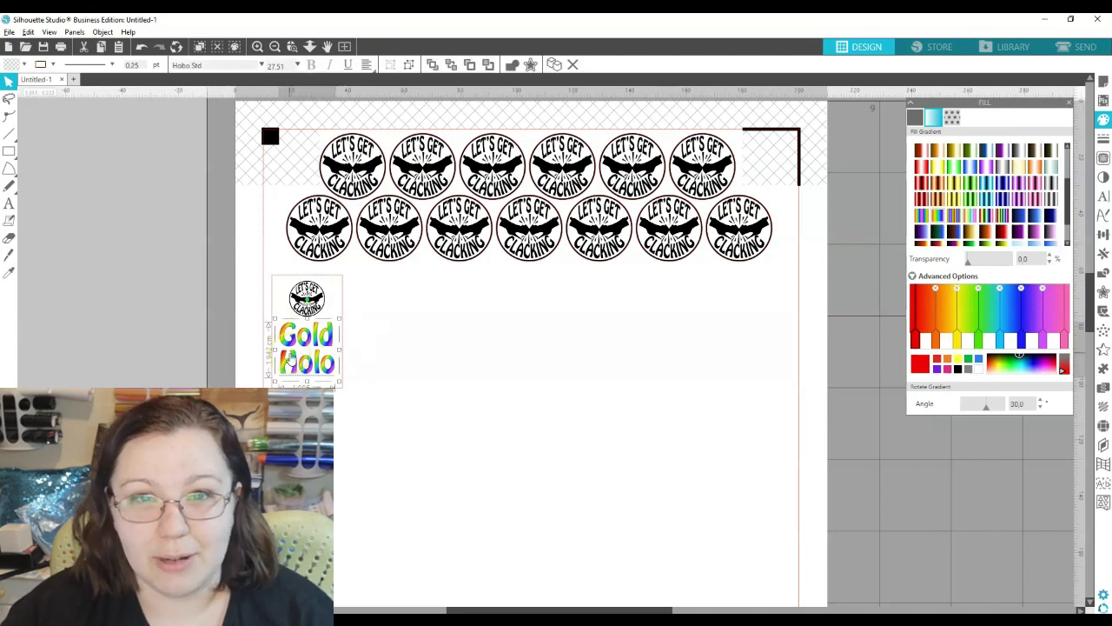
pyautogui.click(1078, 46)
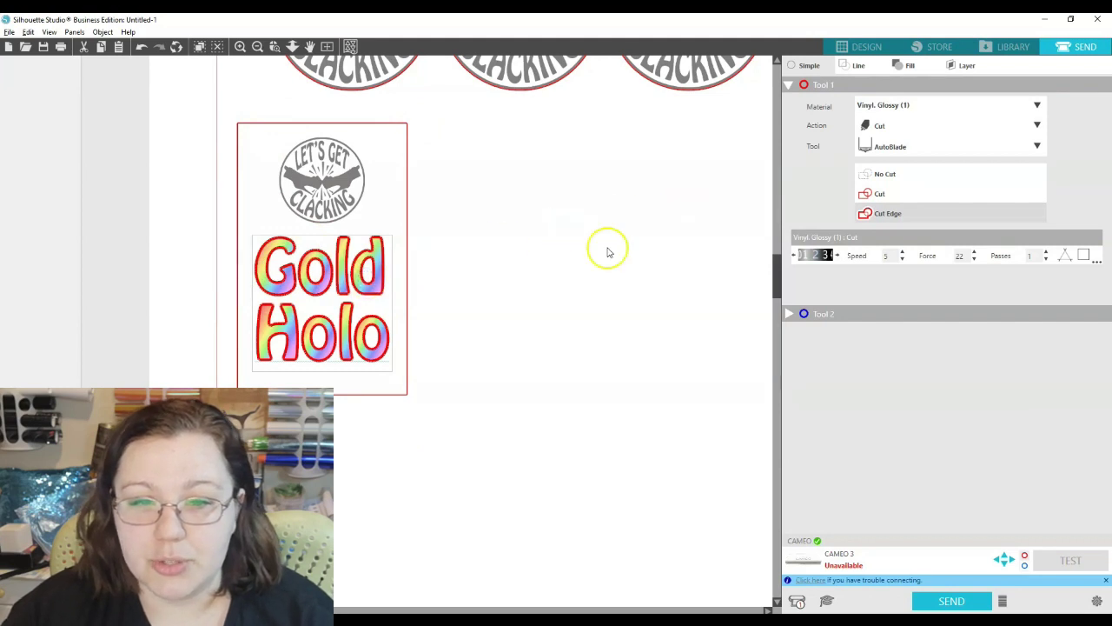
pyautogui.click(883, 177)
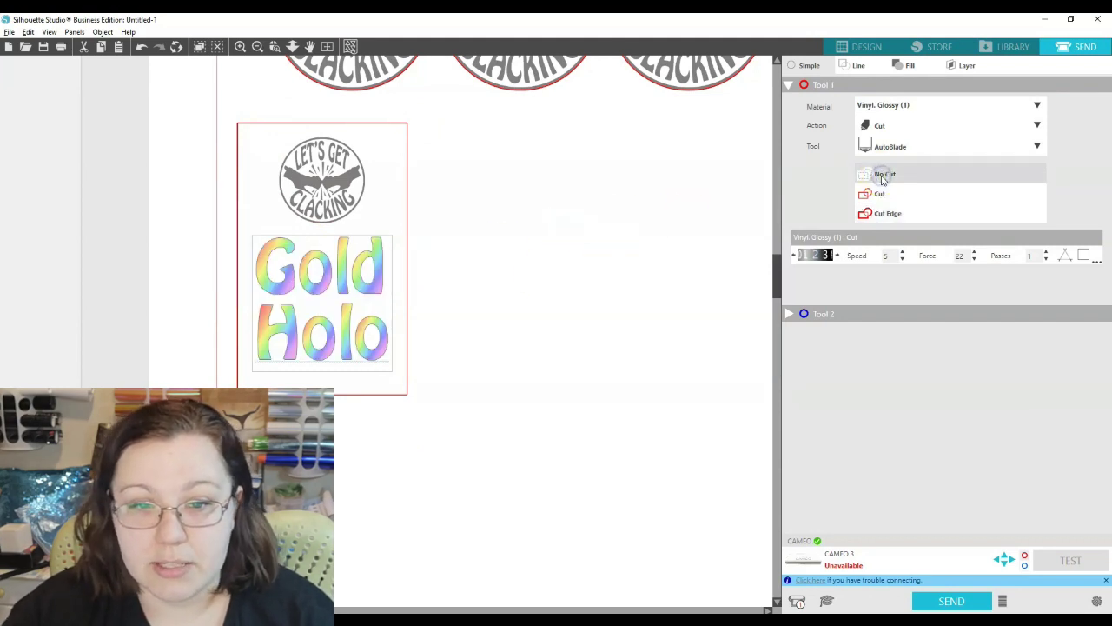
pyautogui.click(867, 46)
# - Select the label's rectangle, small logo and Gold Holo text together
pyautogui.click(518, 198)
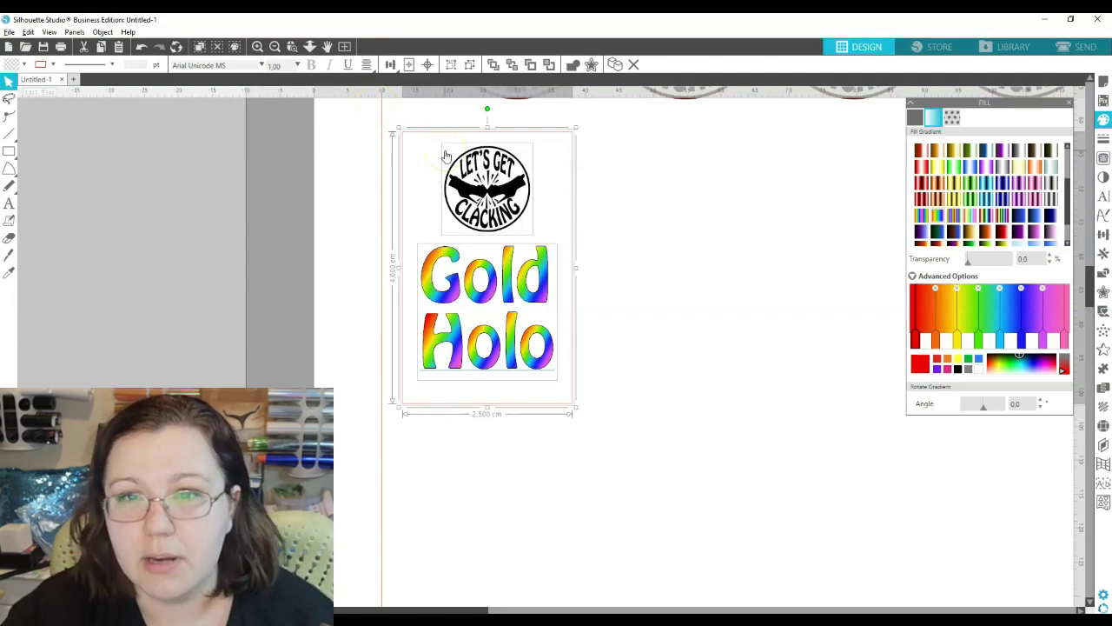
pyautogui.click(391, 65)
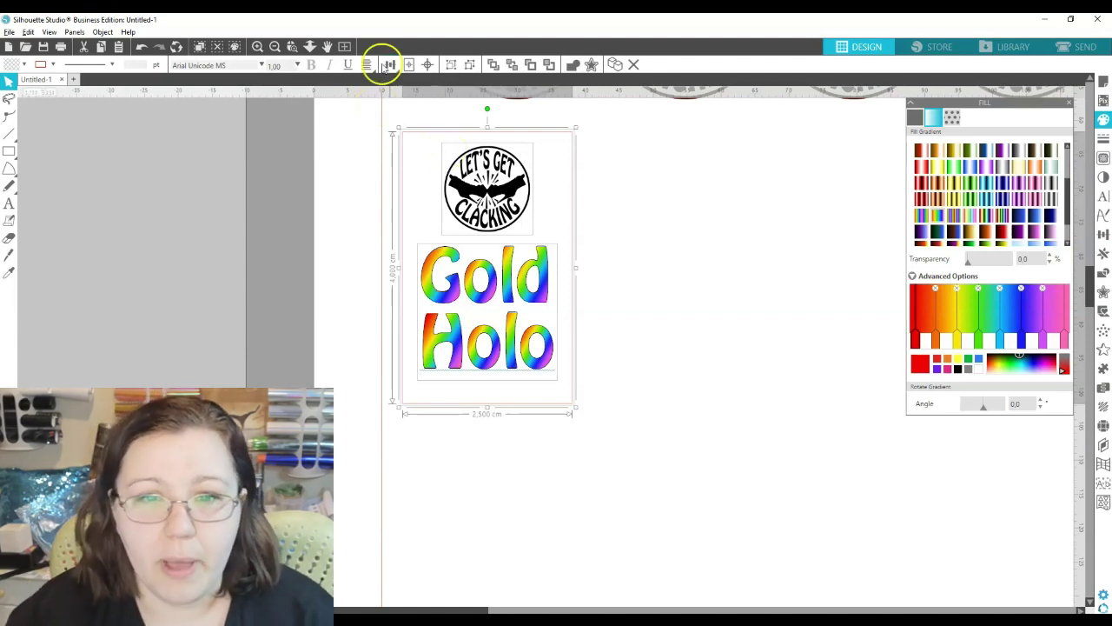
pyautogui.click(292, 50)
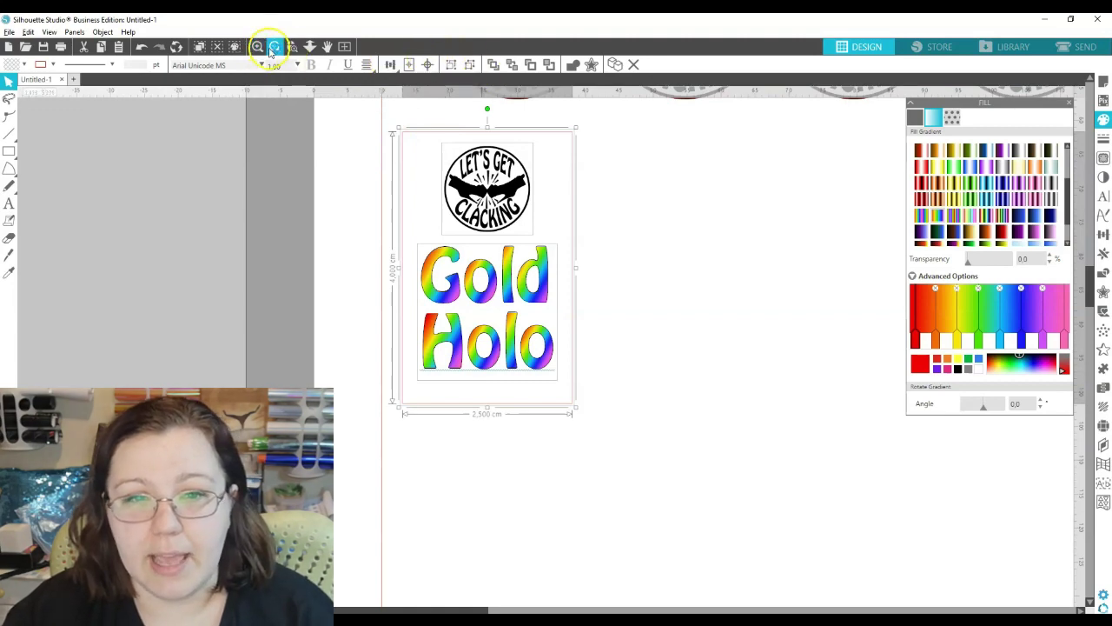
pyautogui.click(273, 47)
pyautogui.click(273, 48)
pyautogui.click(273, 47)
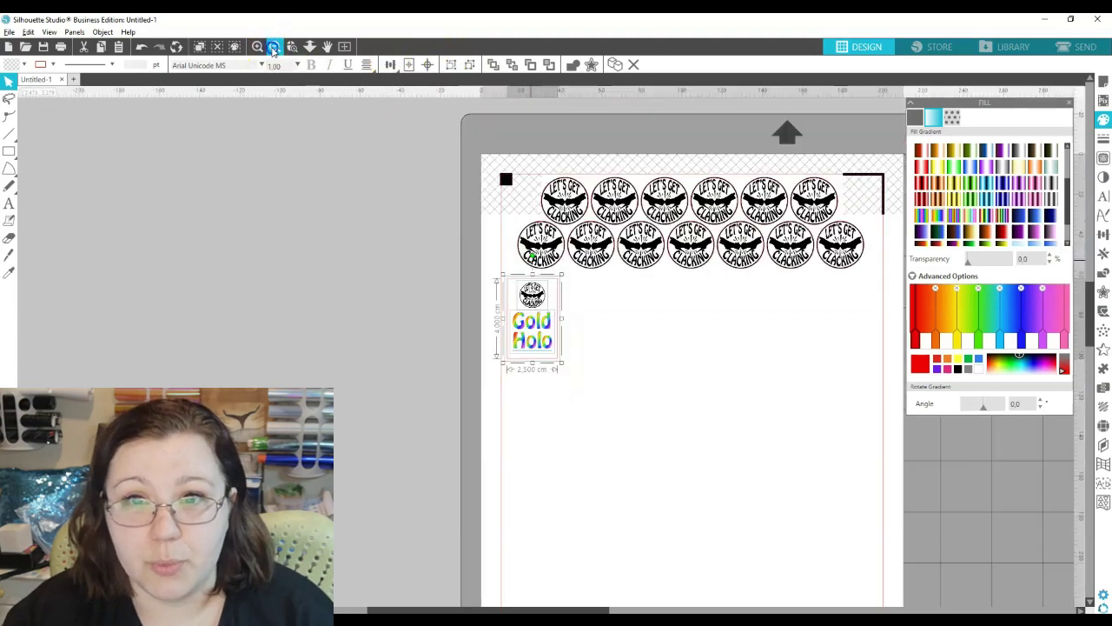
pyautogui.moveTo(470, 608); pyautogui.dragTo(556, 608)
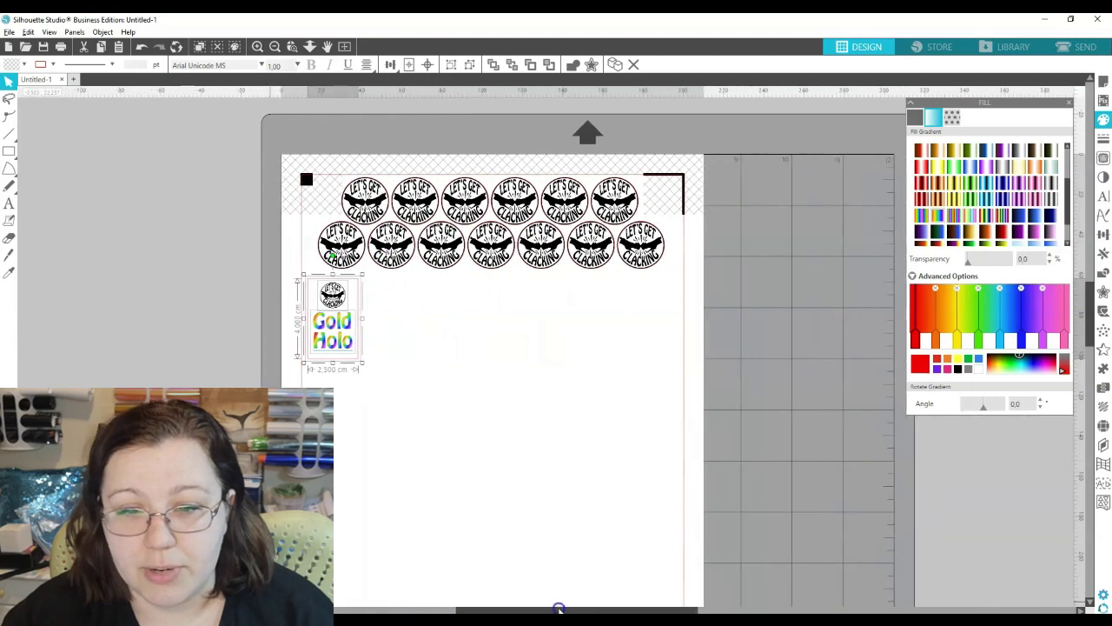
pyautogui.scroll(-2, 625, 415)
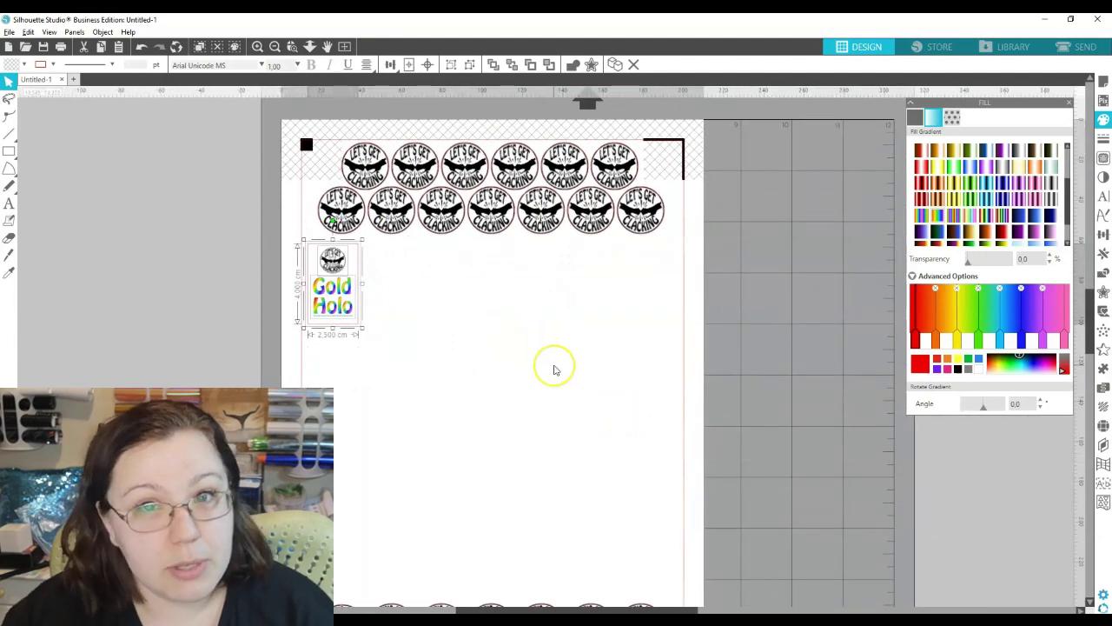